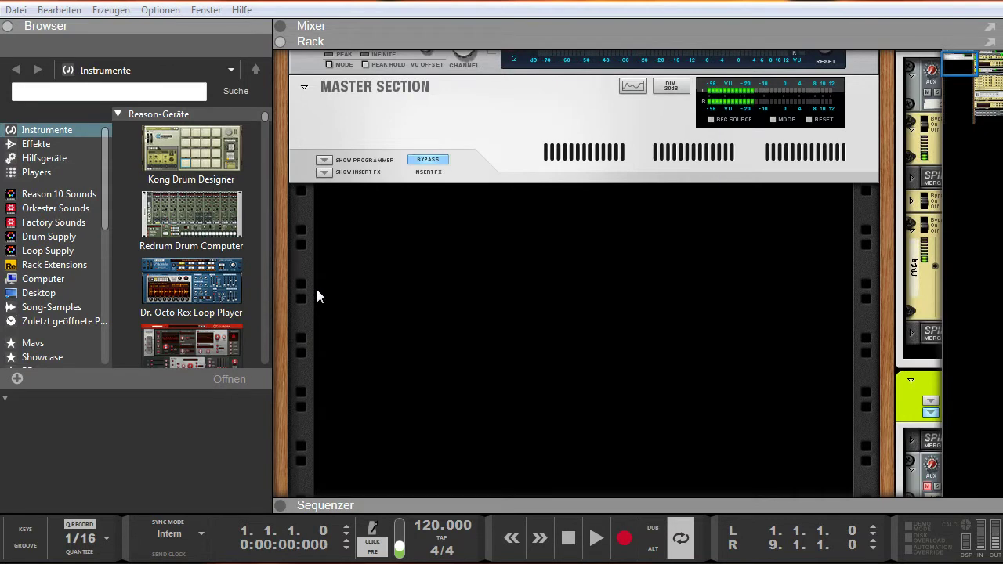
- Show the Players category of Reason devices in the device browser
{"action": "left_click", "coordinate": [44, 172]}
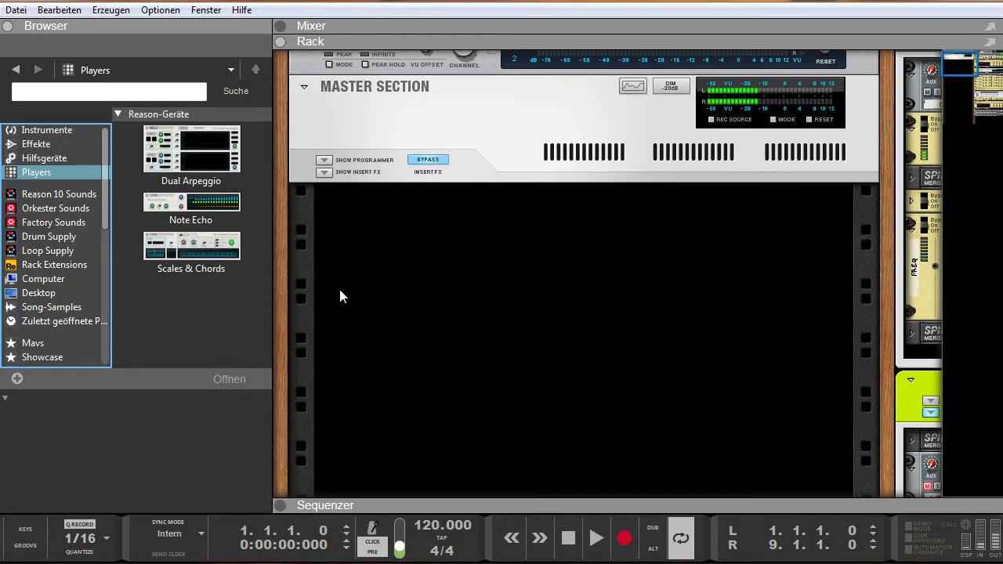
- Switch to the web browser, examine the full address of the feelyoursound.com scale-chords page, and minimize it
{"action": "key", "text": "alt+Tab"}
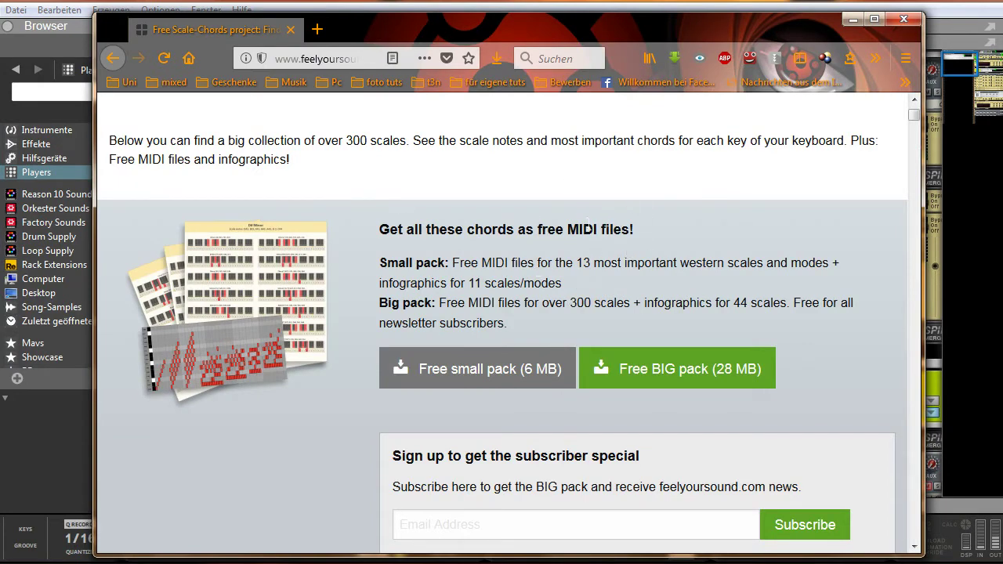
{"action": "key", "text": "ctrl+l"}
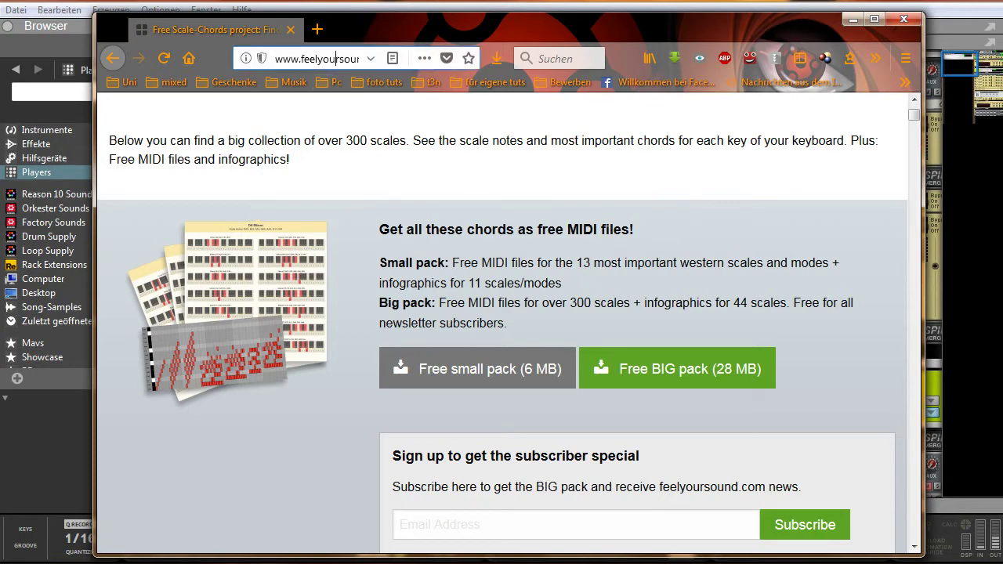
{"action": "key", "text": "End"}
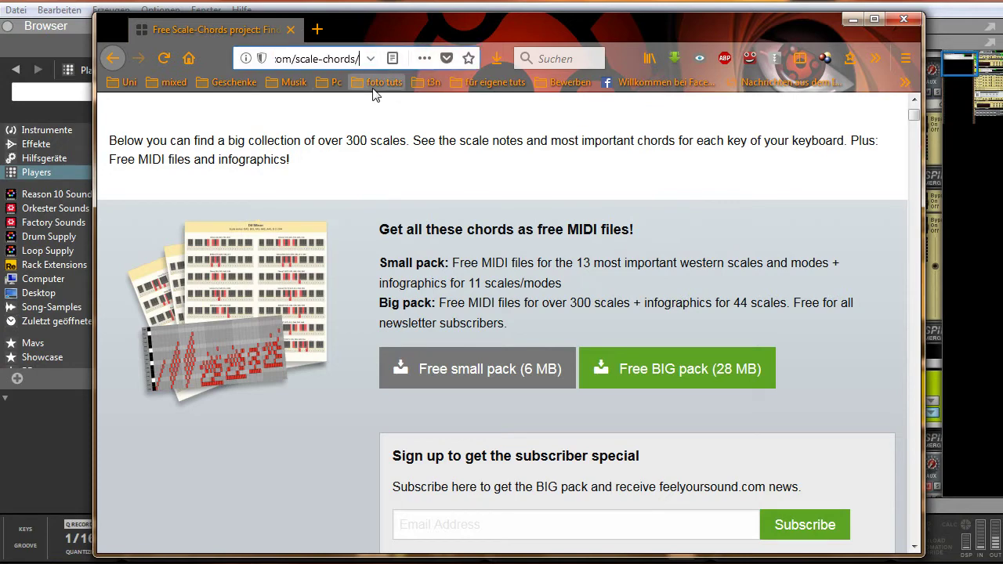
{"action": "key", "text": "Left"}
{"action": "key", "text": "Left"}
{"action": "key", "text": "Left"}
{"action": "key", "text": "Left"}
{"action": "key", "text": "Left"}
{"action": "key", "text": "Left"}
{"action": "key", "text": "Left"}
{"action": "key", "text": "Left"}
{"action": "key", "text": "Left"}
{"action": "key", "text": "Left"}
{"action": "key", "text": "Left"}
{"action": "key", "text": "Left"}
{"action": "key", "text": "Left"}
{"action": "key", "text": "Left"}
{"action": "key", "text": "Left"}
{"action": "key", "text": "Left"}
{"action": "key", "text": "Left"}
{"action": "key", "text": "Left"}
{"action": "key", "text": "Left"}
{"action": "key", "text": "Left"}
{"action": "key", "text": "Left"}
{"action": "key", "text": "Left"}
{"action": "key", "text": "Left"}
{"action": "key", "text": "Left"}
{"action": "key", "text": "Left"}
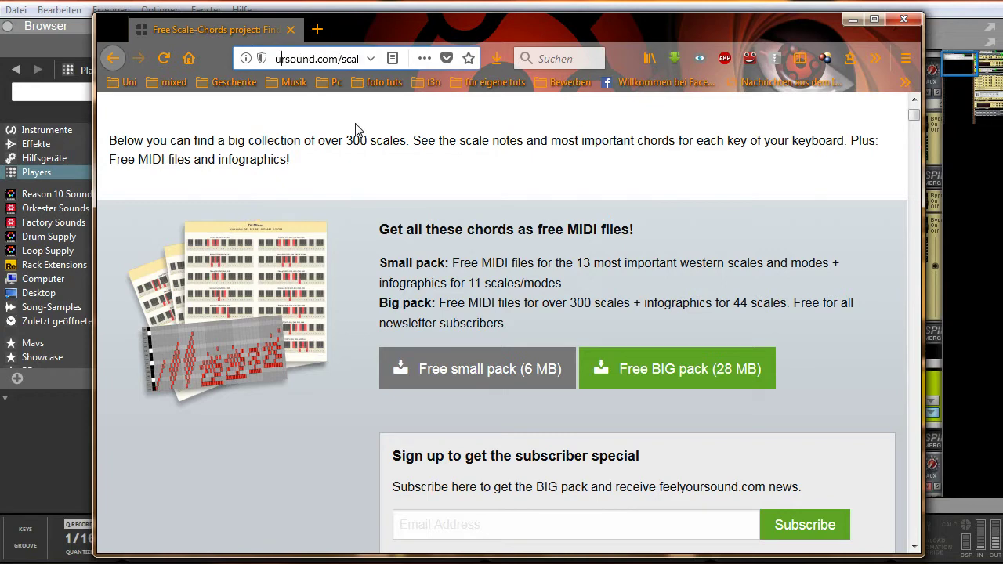
{"action": "key", "text": "Right"}
{"action": "key", "text": "Right"}
{"action": "key", "text": "Right"}
{"action": "key", "text": "Right"}
{"action": "key", "text": "Right"}
{"action": "key", "text": "Right"}
{"action": "key", "text": "Right"}
{"action": "key", "text": "Right"}
{"action": "key", "text": "Right"}
{"action": "key", "text": "Right"}
{"action": "key", "text": "Right"}
{"action": "key", "text": "Right"}
{"action": "key", "text": "Right"}
{"action": "key", "text": "Right"}
{"action": "key", "text": "Right"}
{"action": "key", "text": "Right"}
{"action": "key", "text": "Right"}
{"action": "key", "text": "Right"}
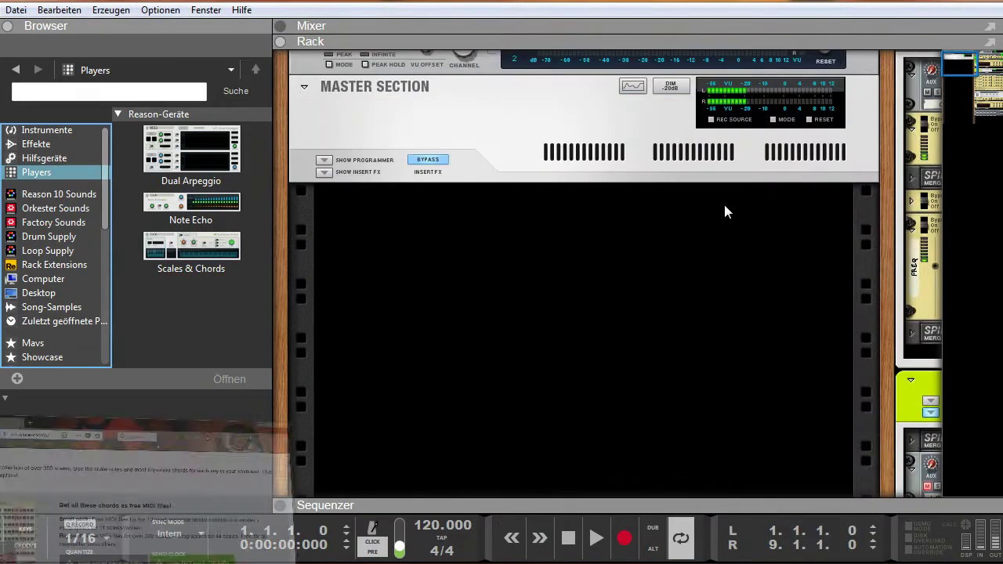
{"action": "left_click", "coordinate": [854, 19]}
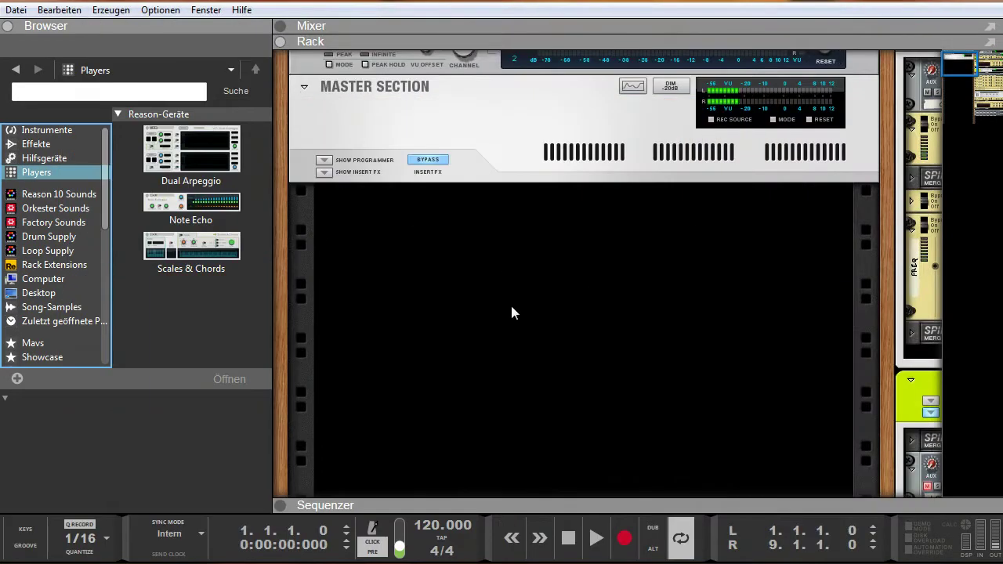
- Show the sequencer and arrange a narrowed file window of the Scales_Chords midi folder over it
{"action": "left_click", "coordinate": [282, 506]}
{"action": "key", "text": "F6"}
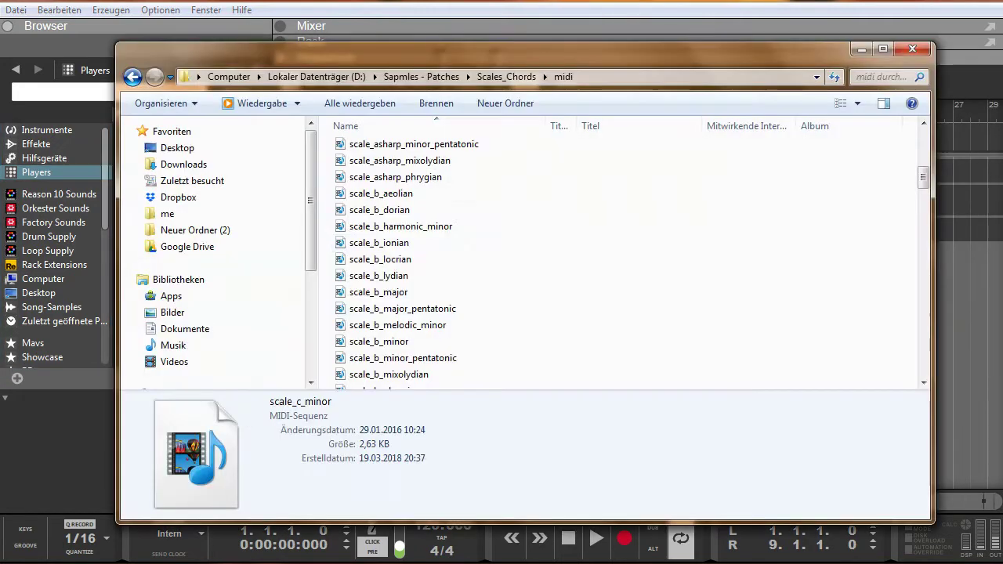
{"action": "left_click_drag", "start_coordinate": [699, 59], "coordinate": [602, 93]}
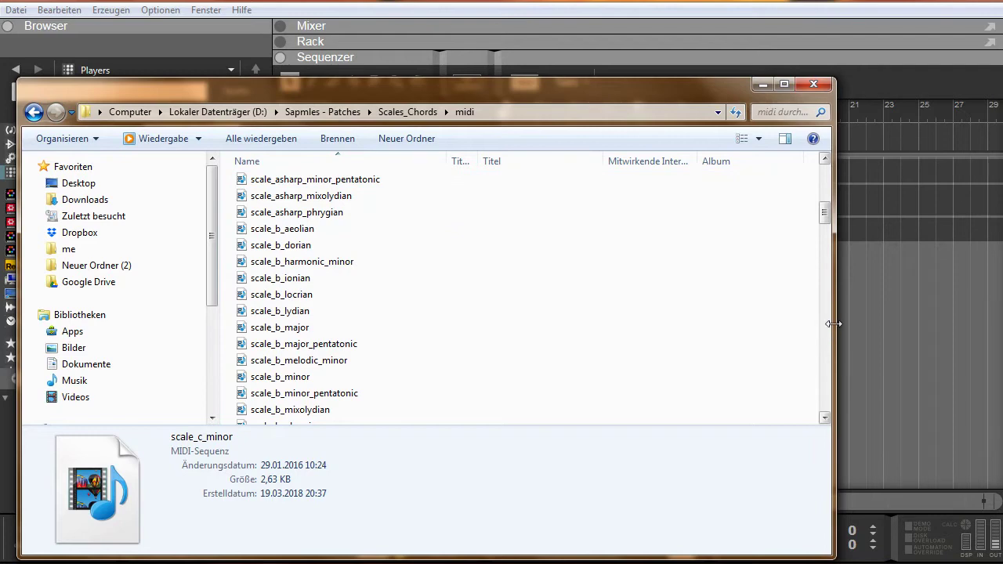
{"action": "left_click_drag", "start_coordinate": [832, 323], "coordinate": [424, 329]}
- Import the scale_c_minor MIDI file from the midi folder into the sequencer as a new track and minimize the folder window
{"action": "scroll", "coordinate": [354, 329], "scroll_direction": "down", "scroll_amount": 3}
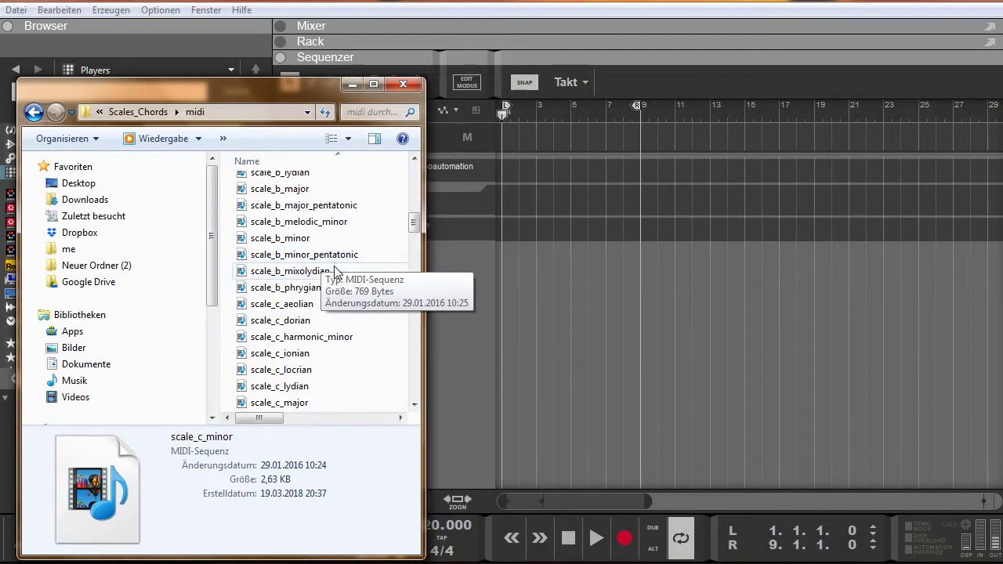
{"action": "scroll", "coordinate": [334, 274], "scroll_direction": "down", "scroll_amount": 4}
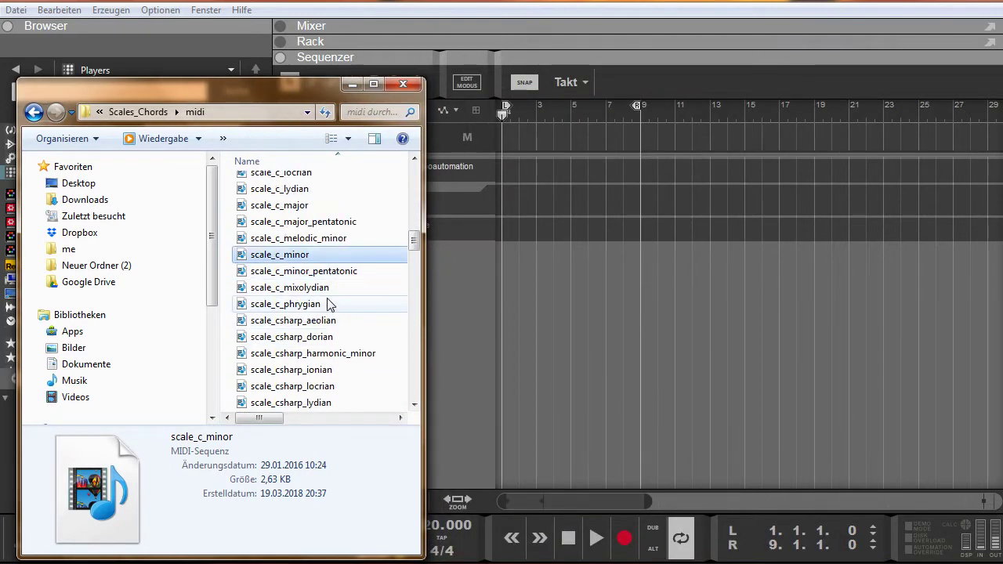
{"action": "scroll", "coordinate": [328, 304], "scroll_direction": "down", "scroll_amount": 1}
{"action": "scroll", "coordinate": [298, 294], "scroll_direction": "up", "scroll_amount": 2}
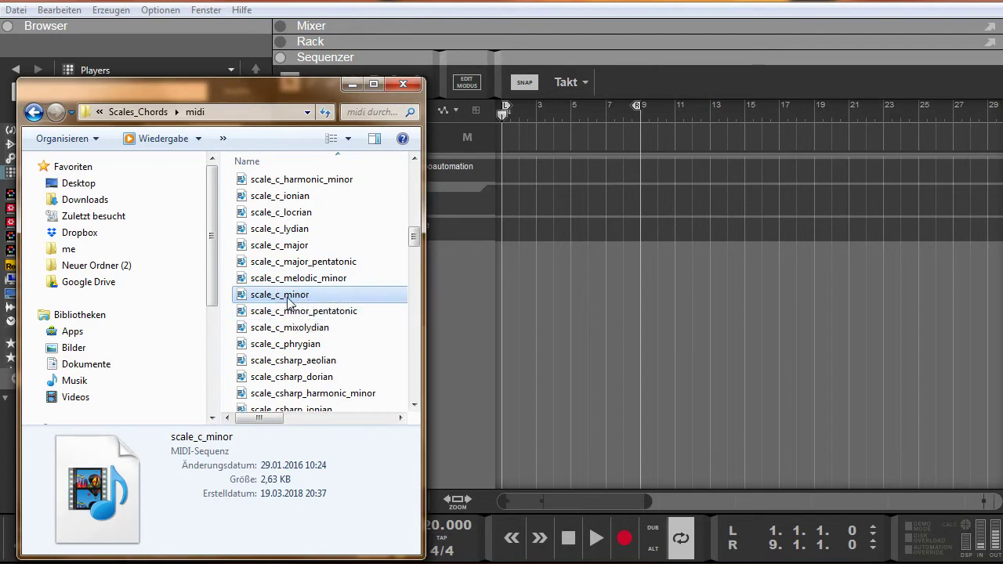
{"action": "left_click_drag", "start_coordinate": [316, 127], "coordinate": [862, 250]}
{"action": "left_click_drag", "start_coordinate": [860, 459], "coordinate": [353, 261]}
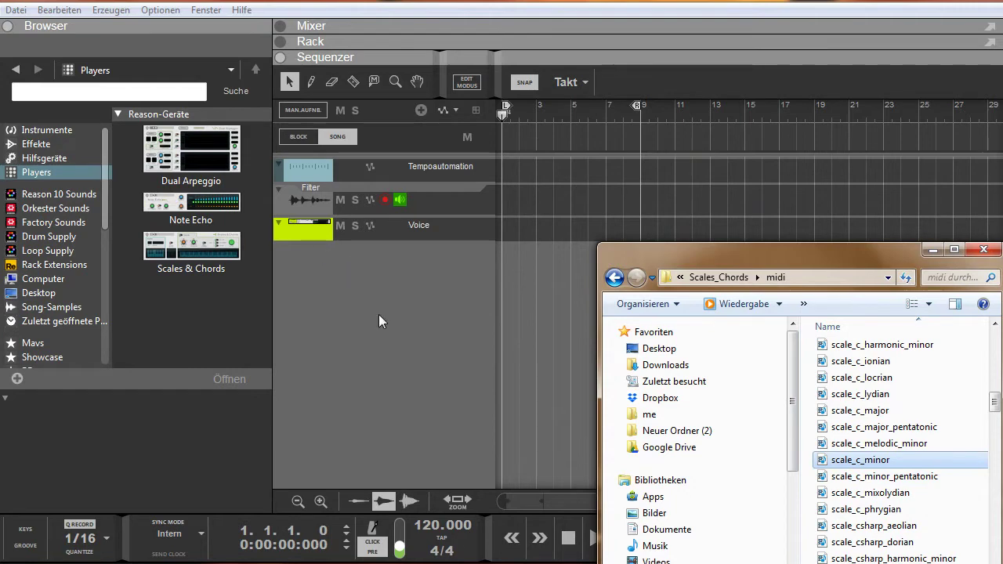
{"action": "left_click", "coordinate": [933, 249]}
- Open the imported C minor clip for note editing, with its first two bars enlarged
{"action": "left_click_drag", "start_coordinate": [659, 495], "coordinate": [530, 499]}
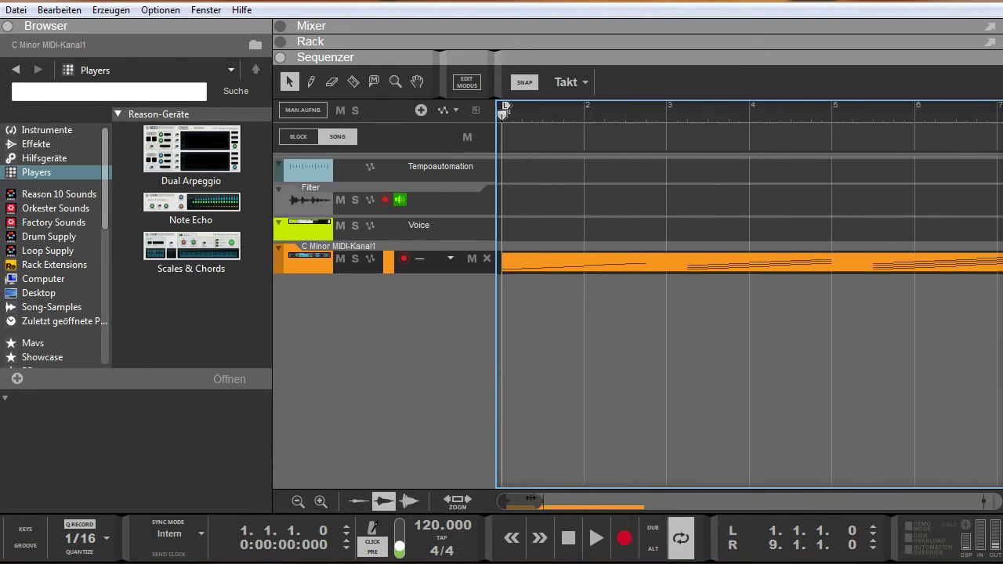
{"action": "scroll", "coordinate": [669, 349], "scroll_direction": "up", "scroll_amount": 2}
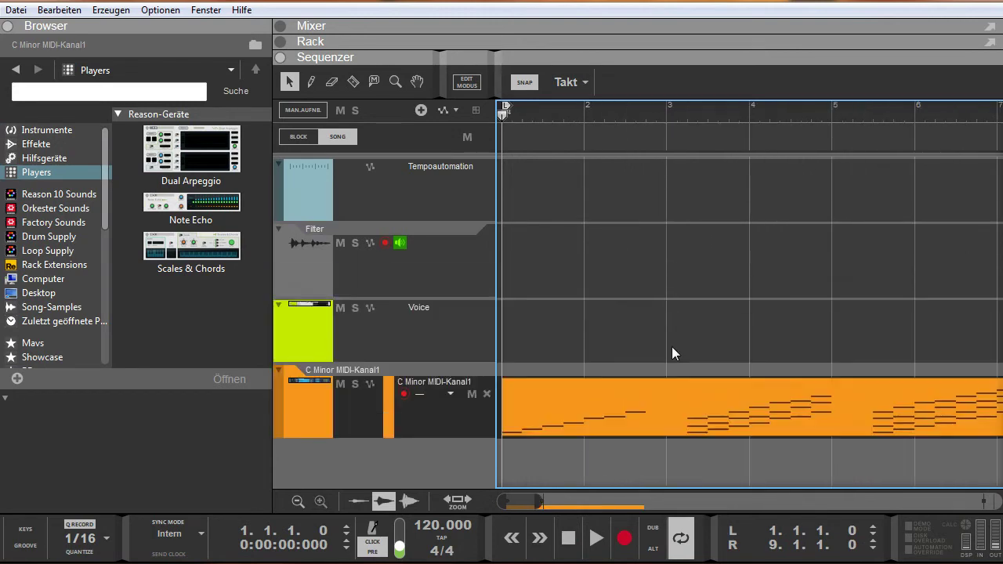
{"action": "double_click", "coordinate": [660, 396]}
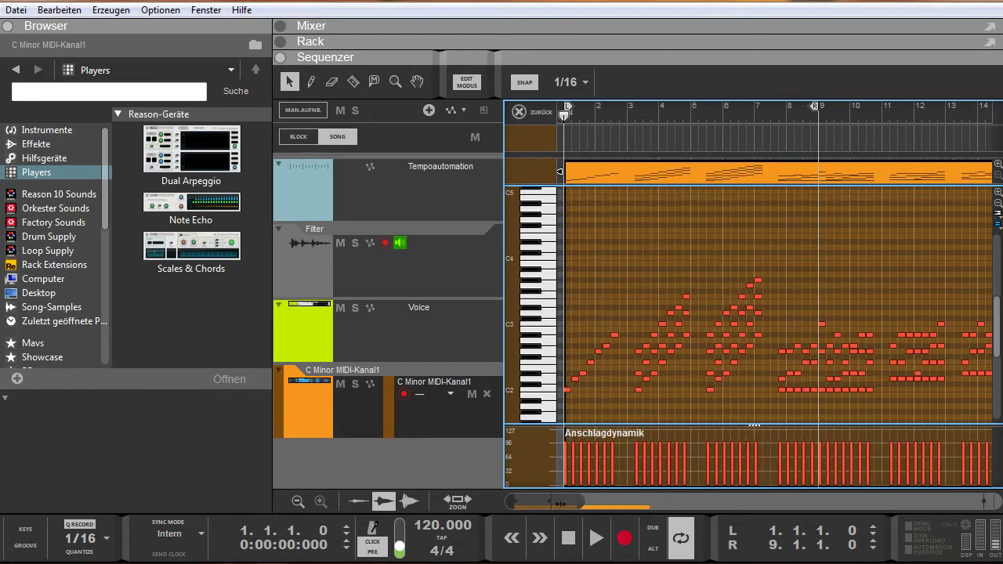
{"action": "left_click_drag", "start_coordinate": [593, 502], "coordinate": [536, 502]}
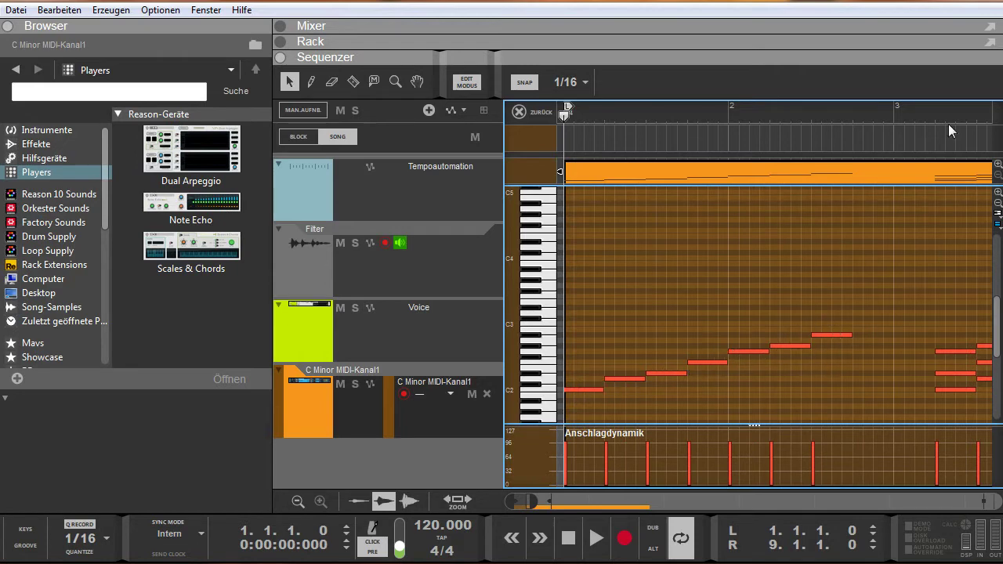
- Split the C minor clip at bar 3 and delete everything after the split
{"action": "key", "text": "w"}
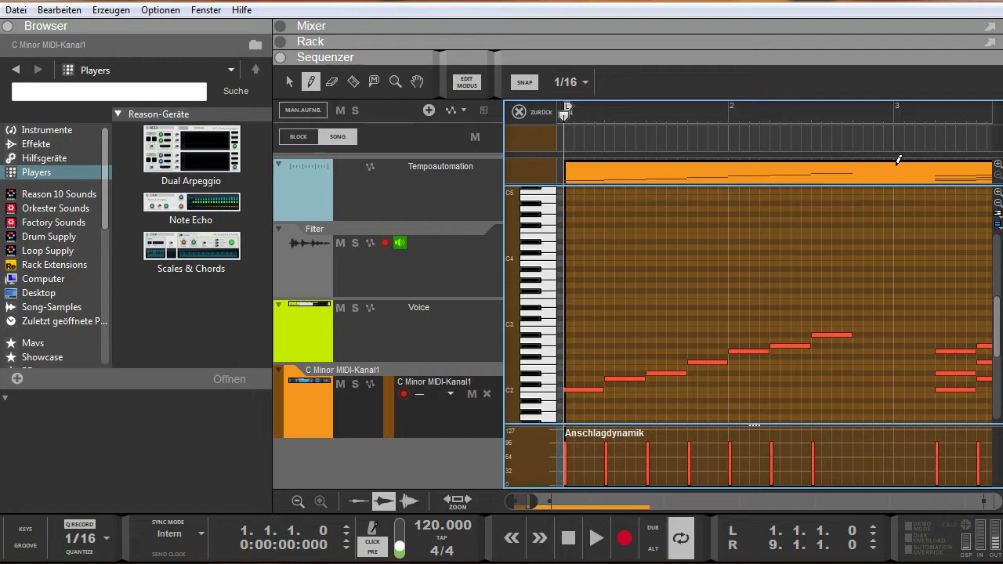
{"action": "key", "text": "r"}
{"action": "left_click", "coordinate": [902, 164]}
{"action": "key", "text": "q"}
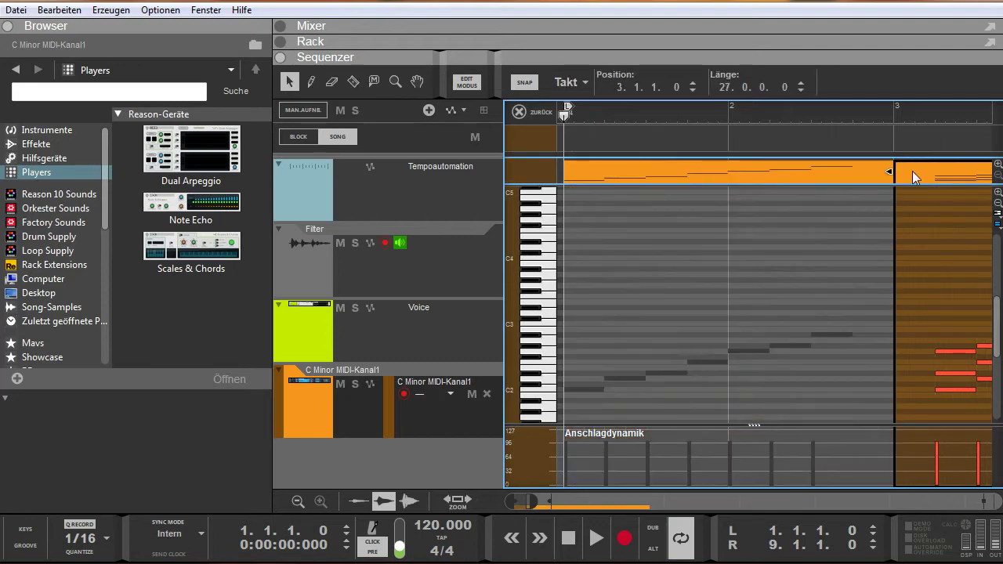
{"action": "key", "text": "Delete"}
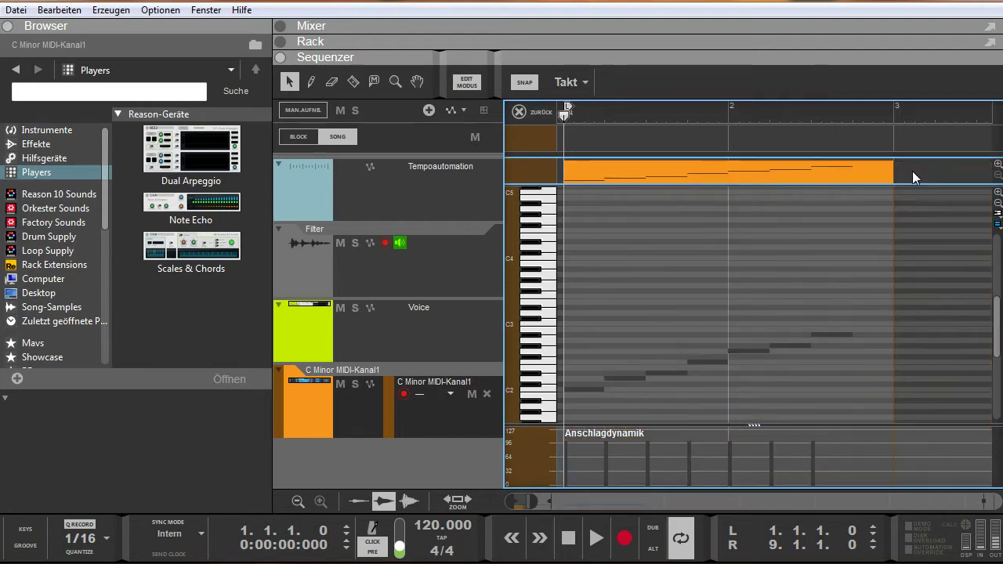
- Select all notes in the remaining two-bar clip and align their start positions to 1.1.1.0
{"action": "left_click", "coordinate": [724, 173]}
{"action": "scroll", "coordinate": [746, 272], "scroll_direction": "down", "scroll_amount": 3}
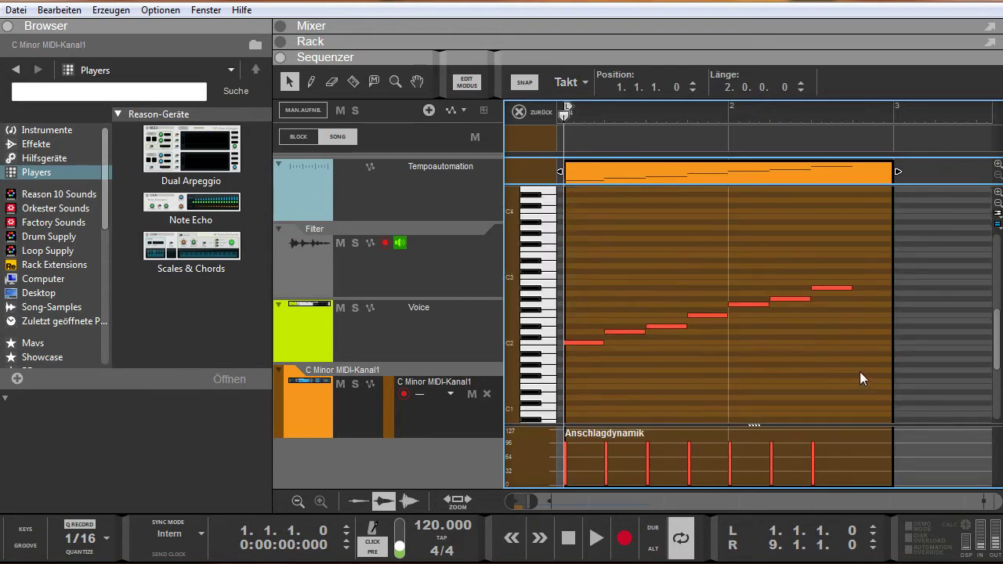
{"action": "left_click", "coordinate": [800, 334]}
{"action": "key", "text": "ctrl+a"}
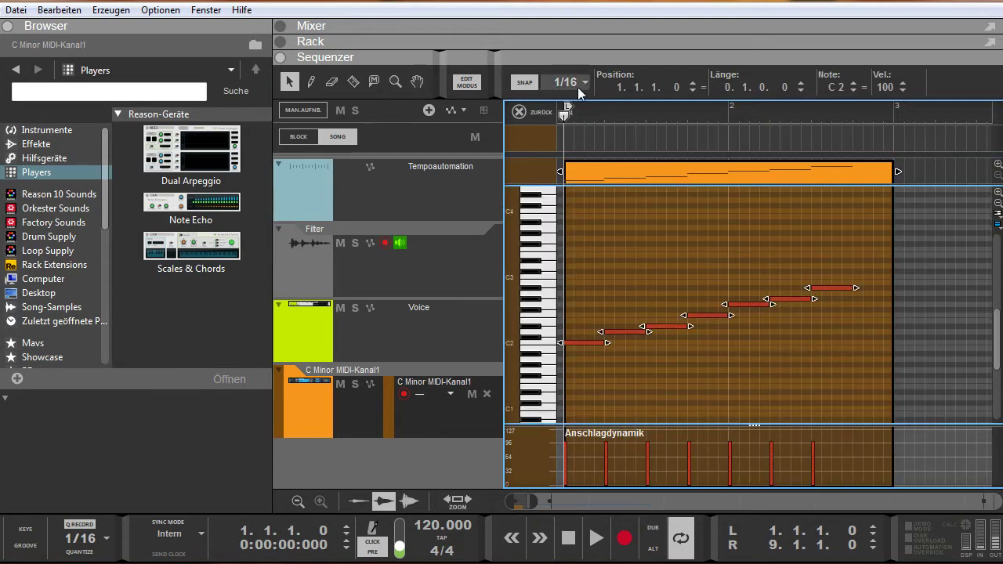
{"action": "left_click", "coordinate": [703, 87]}
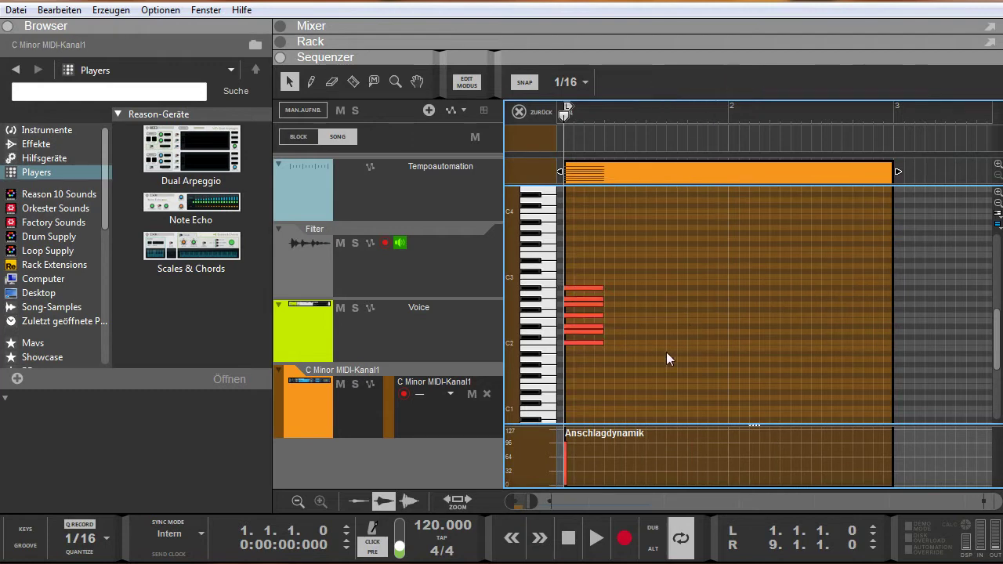
- Duplicate the stacked scale notes seven times to fill the clip up to bar 3
{"action": "key", "text": "ctrl+d"}
{"action": "key", "text": "ctrl+d"}
{"action": "key", "text": "ctrl+d"}
{"action": "key", "text": "ctrl+d"}
{"action": "key", "text": "ctrl+d"}
{"action": "key", "text": "ctrl+d"}
{"action": "key", "text": "ctrl+d"}
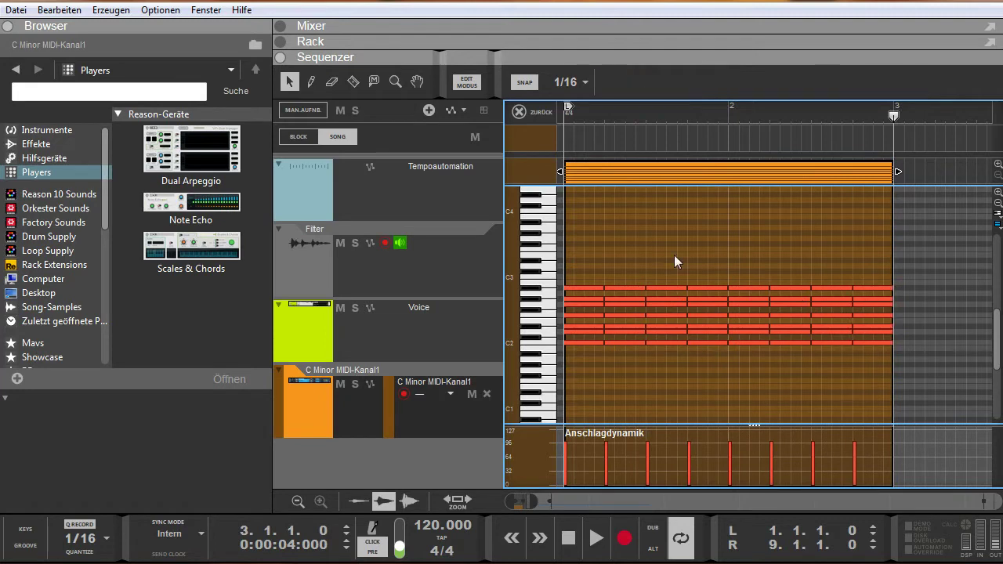
- Leave note editing and extend the C minor clip to bar 5 in the arrangement
{"action": "left_click", "coordinate": [540, 113]}
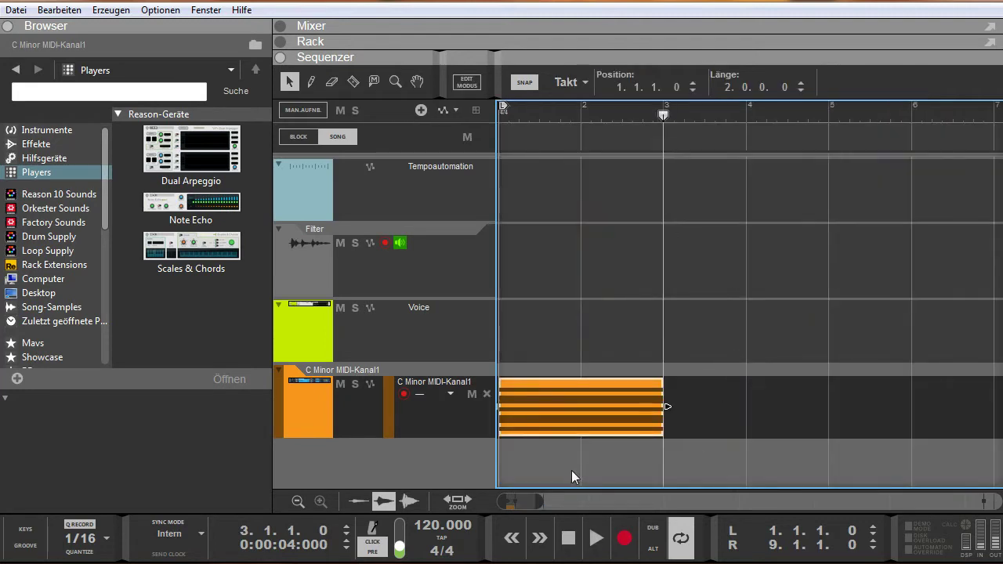
{"action": "left_click_drag", "start_coordinate": [543, 501], "coordinate": [588, 501]}
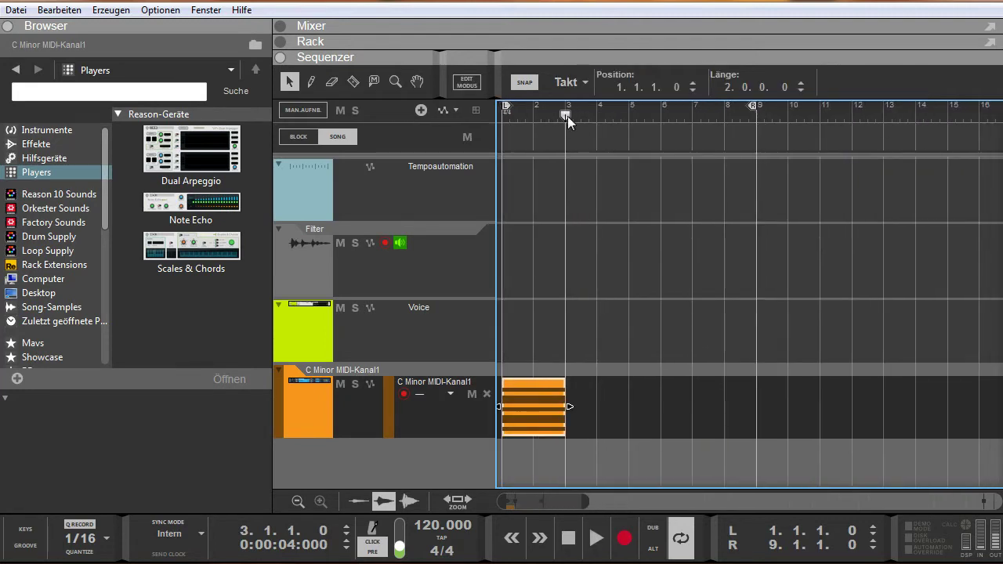
{"action": "left_click_drag", "start_coordinate": [567, 116], "coordinate": [627, 117]}
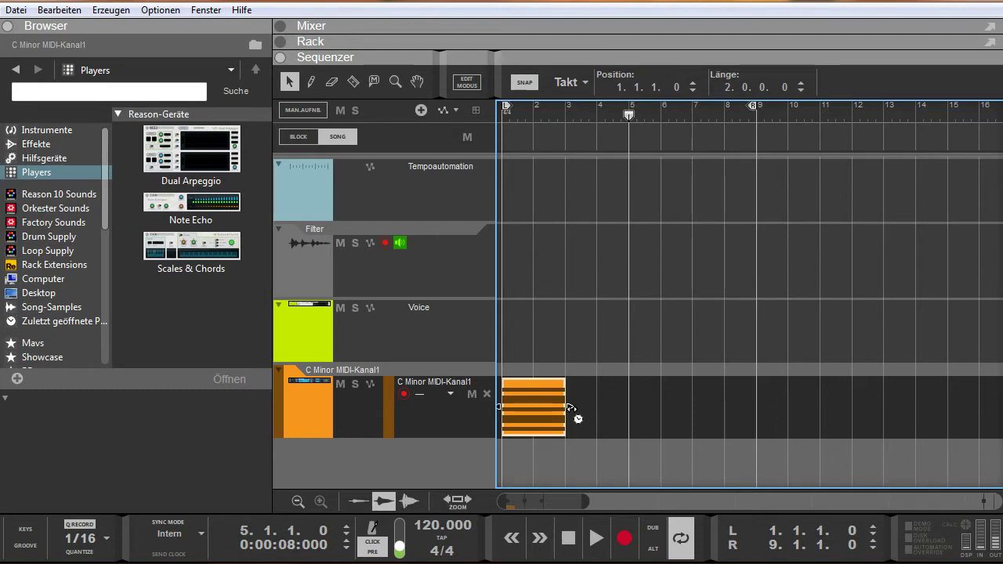
{"action": "left_click_drag", "start_coordinate": [572, 407], "coordinate": [627, 408]}
- Return the song position to bar 1 and set the right loop locator to bar 5
{"action": "left_click_drag", "start_coordinate": [638, 116], "coordinate": [503, 118]}
{"action": "mouse_move", "coordinate": [750, 108]}
{"action": "left_mouse_down"}
{"action": "mouse_move", "coordinate": [605, 124]}
{"action": "mouse_move", "coordinate": [631, 124]}
{"action": "left_mouse_up"}
{"action": "left_click", "coordinate": [764, 355]}
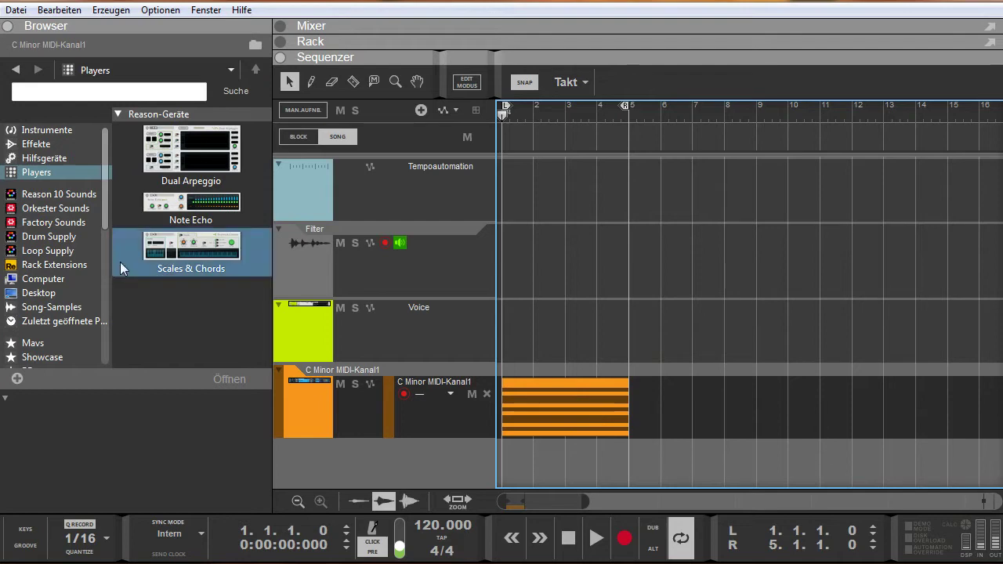
- Add a Europa Shapeshifting Synthesizer track below the C minor track and draw an empty four-bar clip from bar 1 on its lane
{"action": "left_click", "coordinate": [47, 130]}
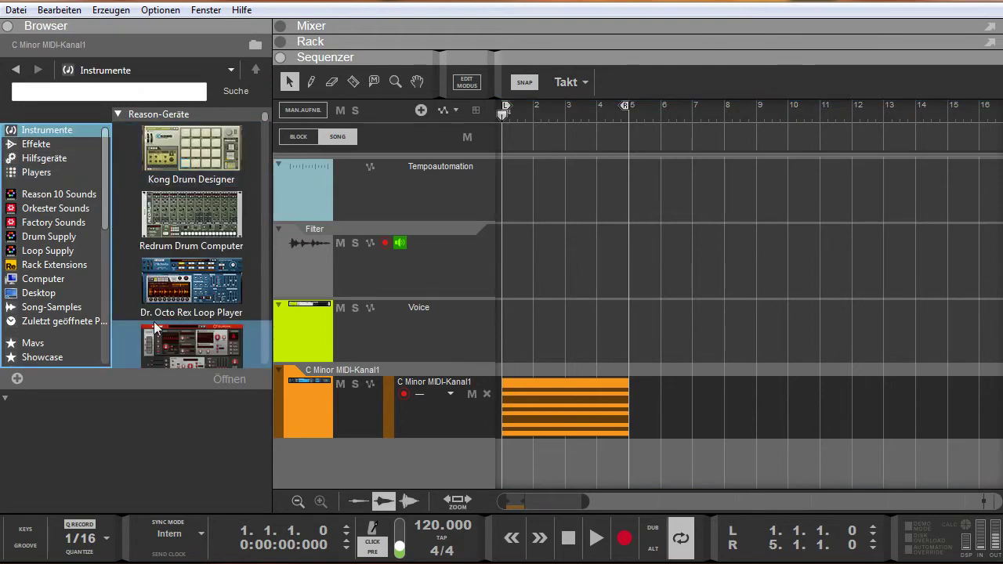
{"action": "left_click_drag", "start_coordinate": [182, 349], "coordinate": [406, 475]}
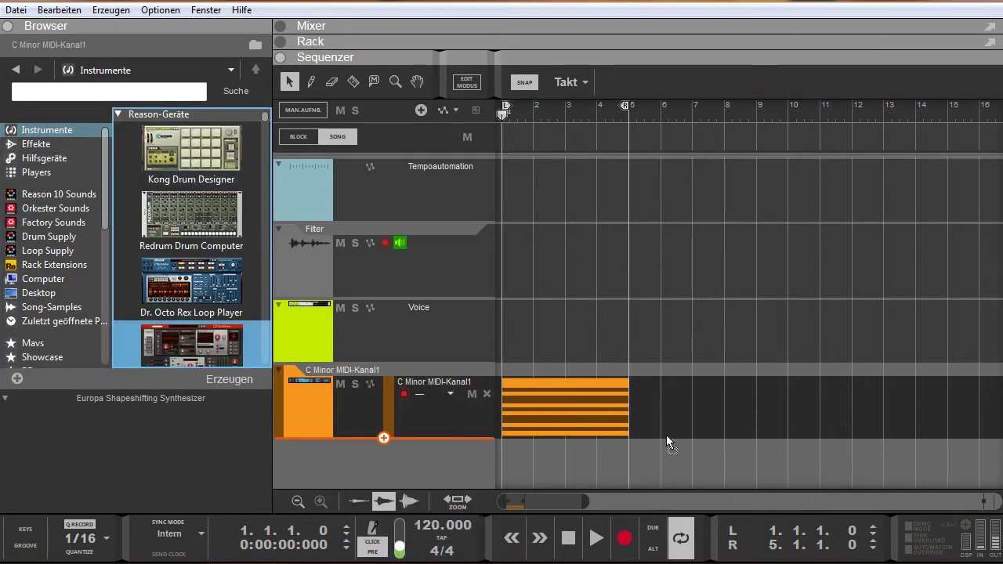
{"action": "key", "text": "p"}
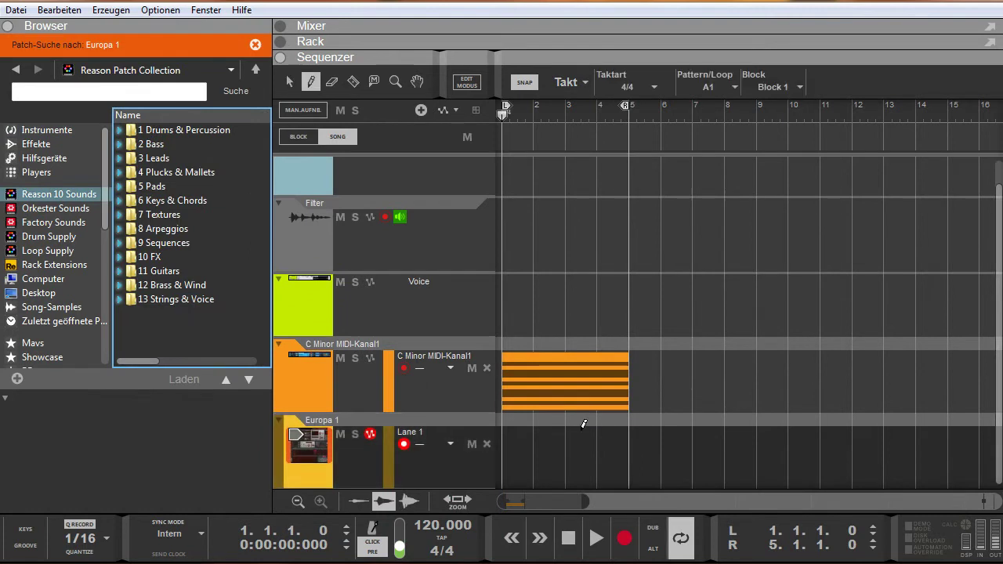
{"action": "left_click_drag", "start_coordinate": [505, 444], "coordinate": [624, 445]}
{"action": "key", "text": "q"}
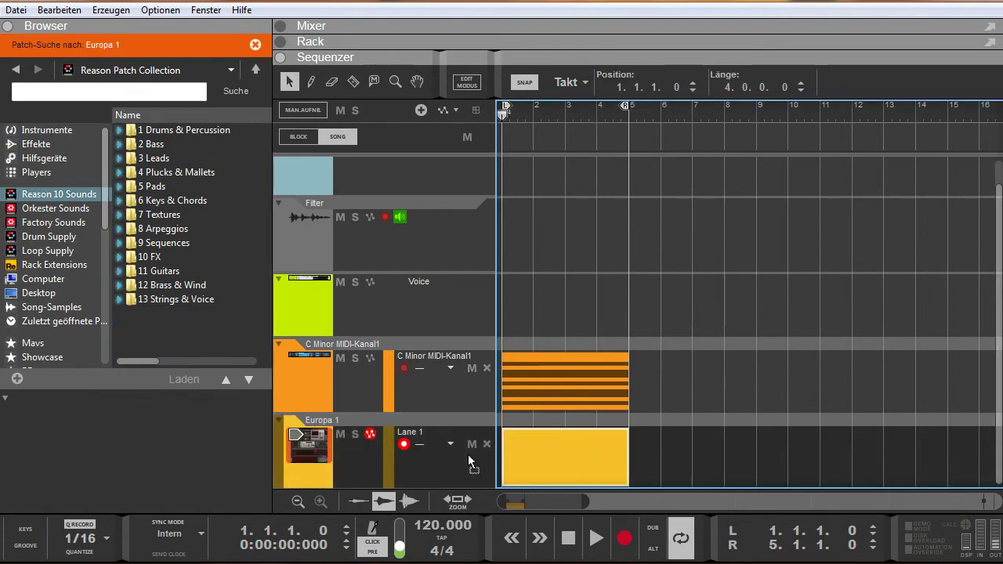
{"action": "left_click", "coordinate": [524, 421]}
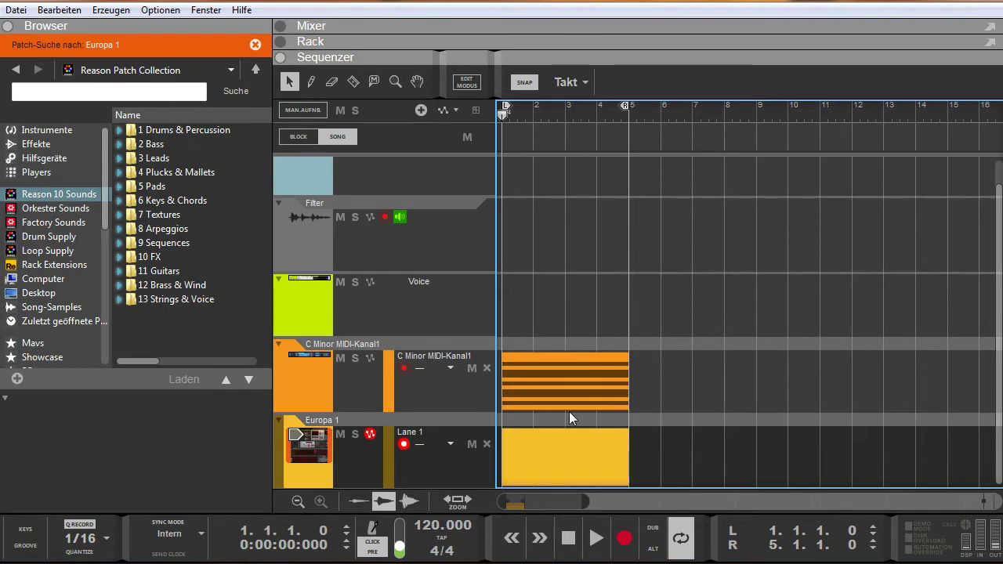
{"action": "left_click", "coordinate": [567, 470]}
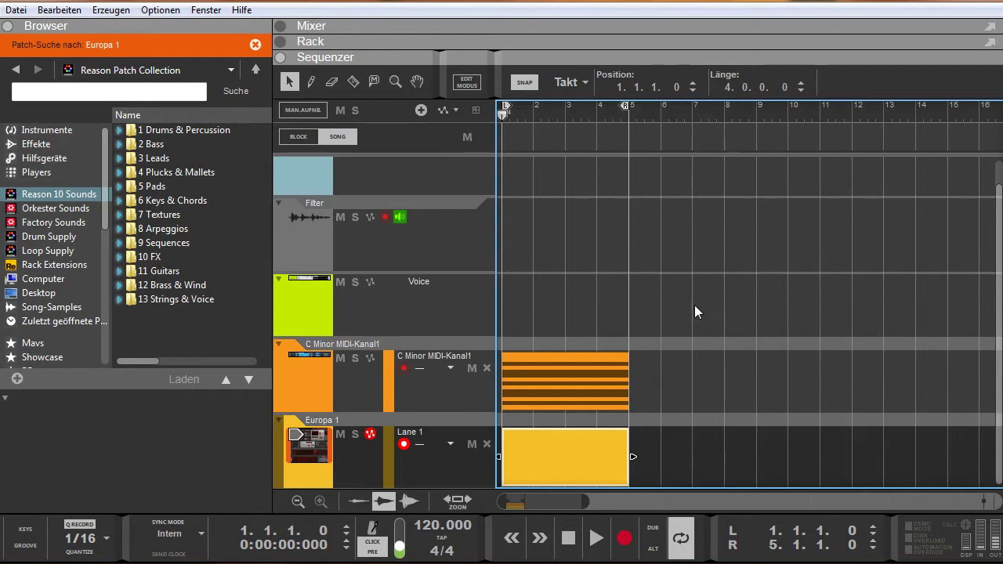
- Switch the sequencer from Song to Block view
{"action": "left_click", "coordinate": [294, 138]}
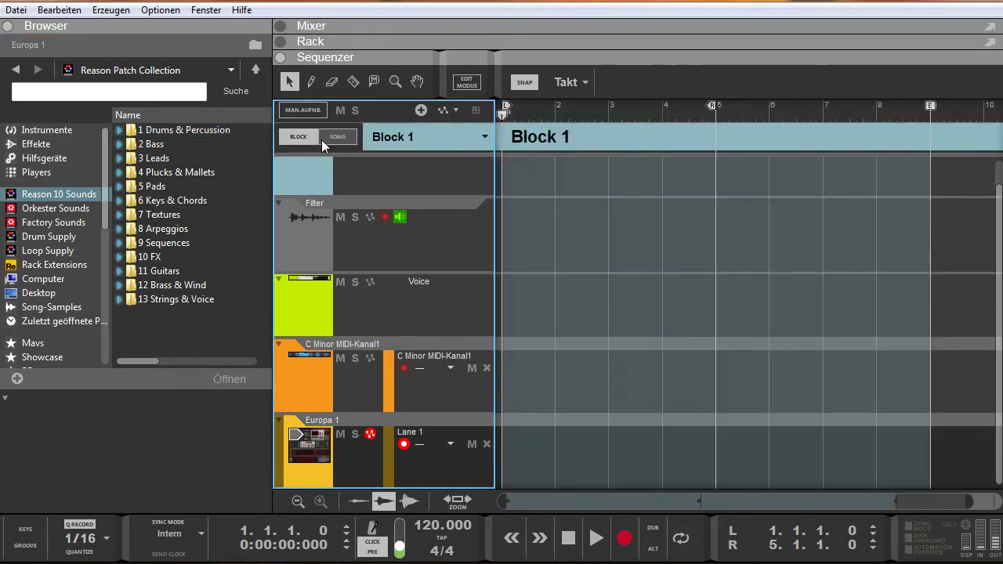
- In Song view, lay the empty Europa clip exactly over the C minor clip in bars 1 to 4 and mute it
{"action": "left_click", "coordinate": [335, 138]}
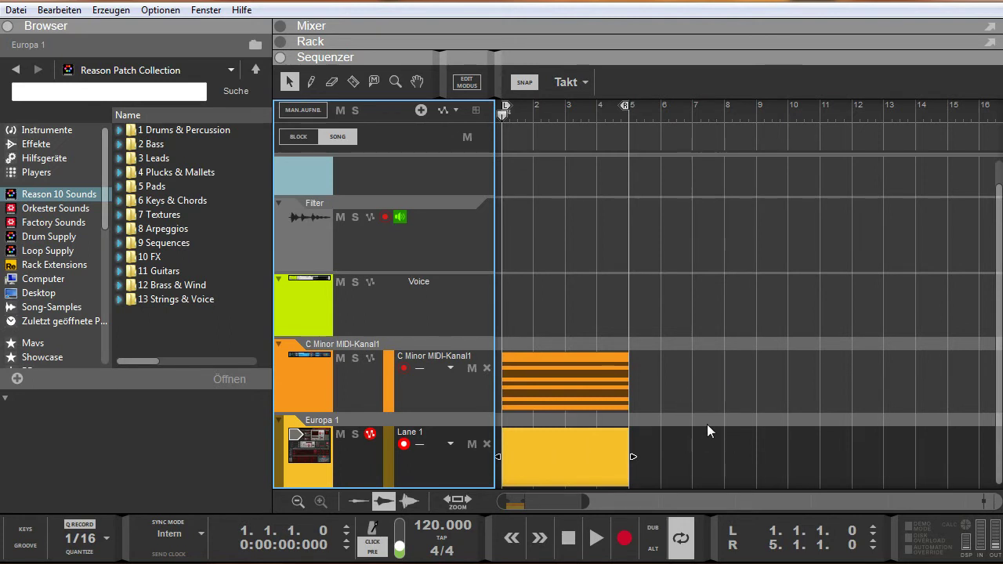
{"action": "left_click_drag", "start_coordinate": [590, 454], "coordinate": [557, 384]}
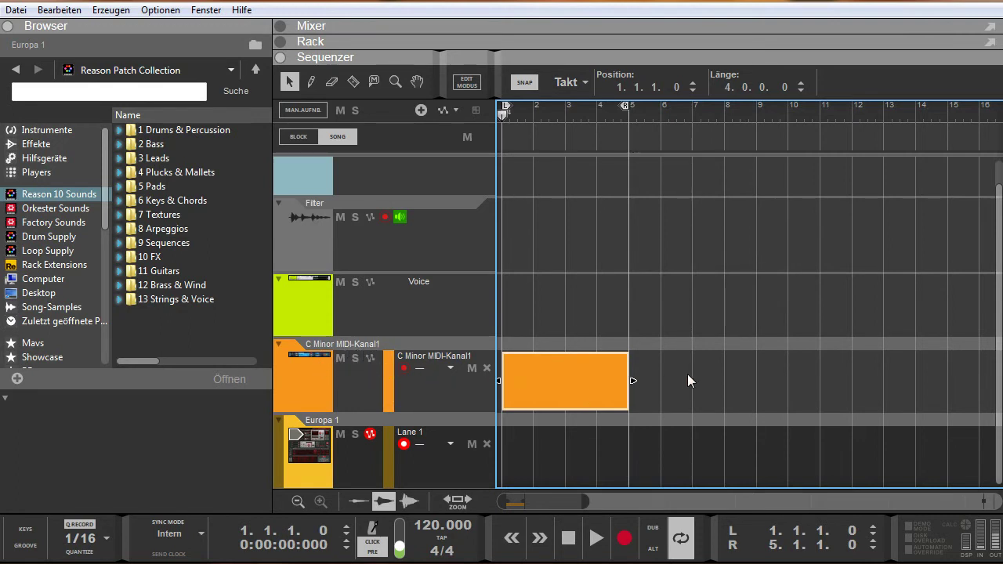
{"action": "left_click", "coordinate": [381, 78]}
{"action": "left_click", "coordinate": [585, 357]}
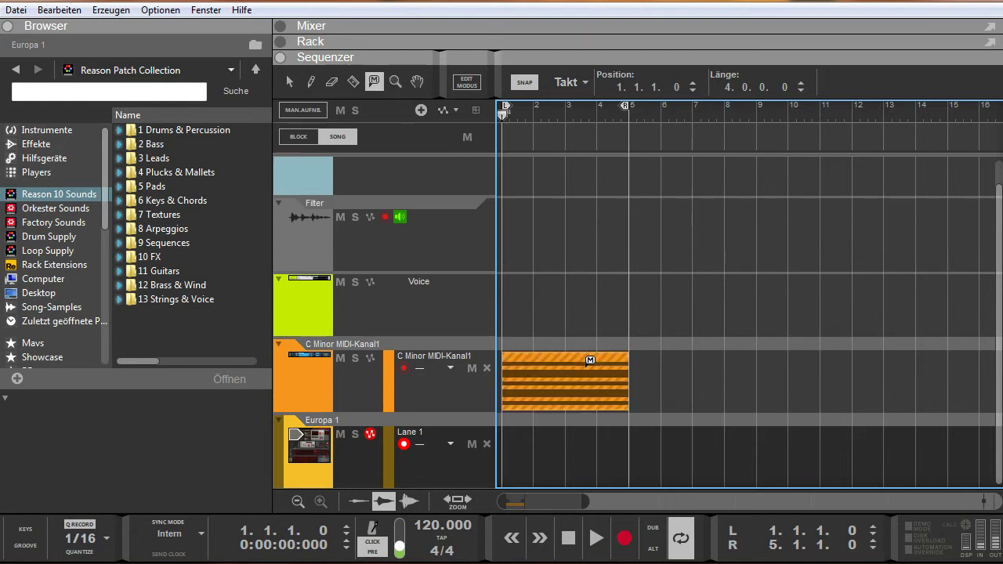
{"action": "key", "text": "q"}
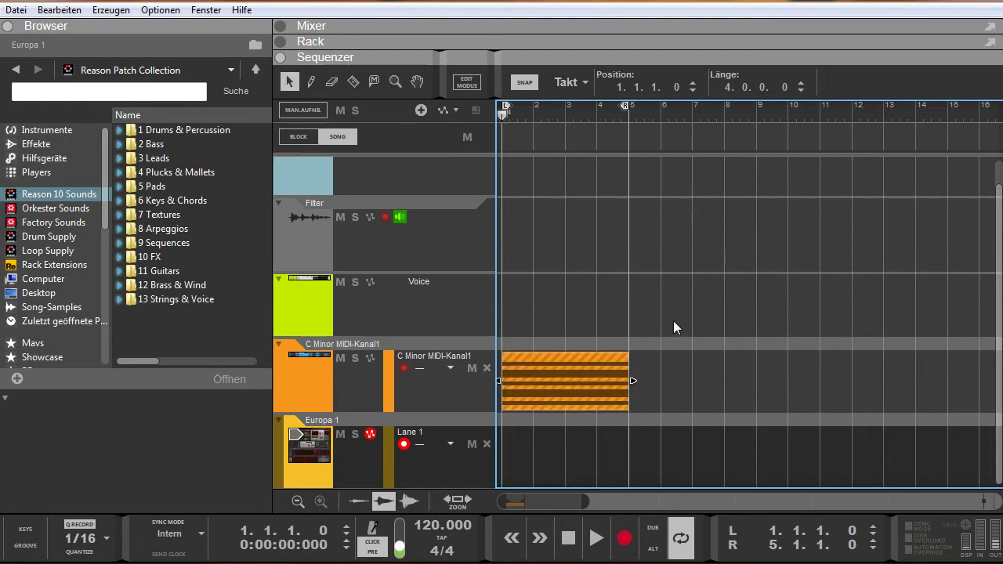
- Open the muted overlay clip for drawing notes, with all four bars in view and the snap value set to Takt
{"action": "double_click", "coordinate": [570, 375]}
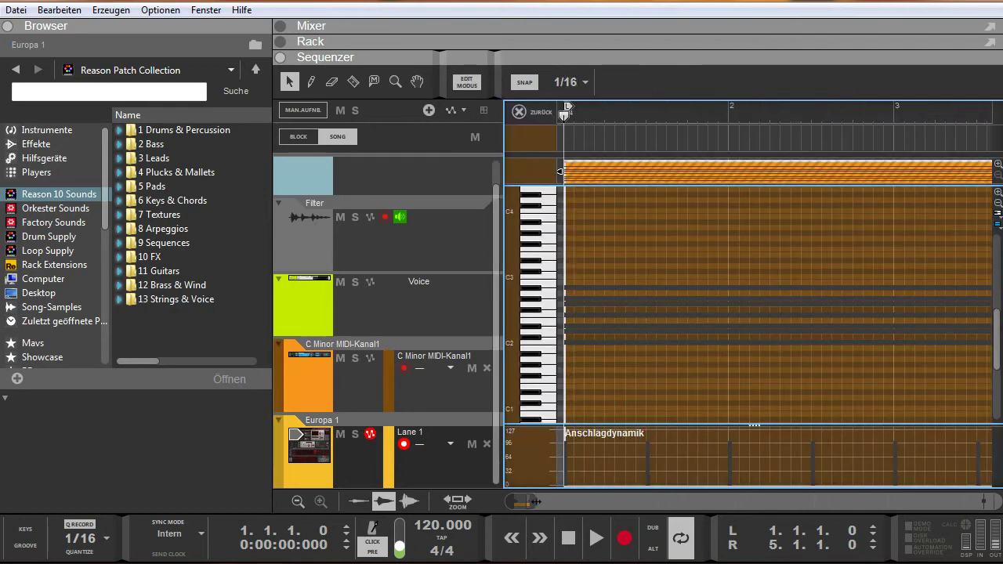
{"action": "scroll", "coordinate": [829, 310], "scroll_direction": "down", "scroll_amount": 2}
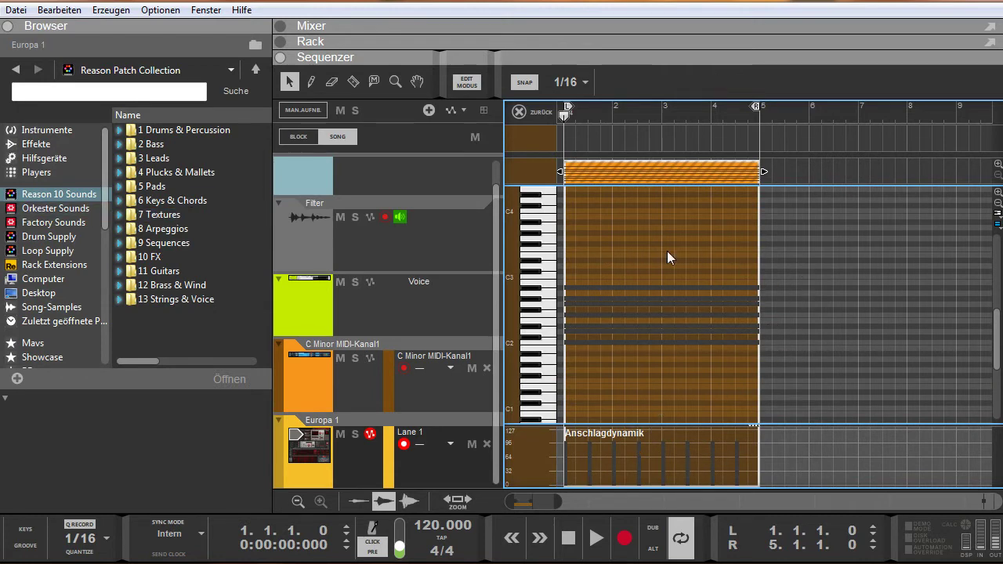
{"action": "key", "text": "w"}
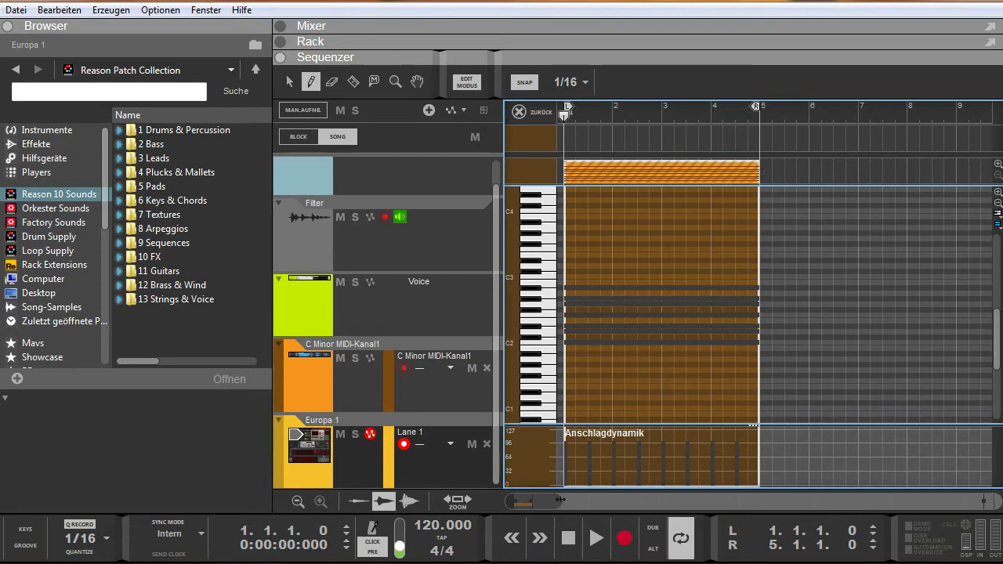
{"action": "left_click_drag", "start_coordinate": [559, 502], "coordinate": [541, 508]}
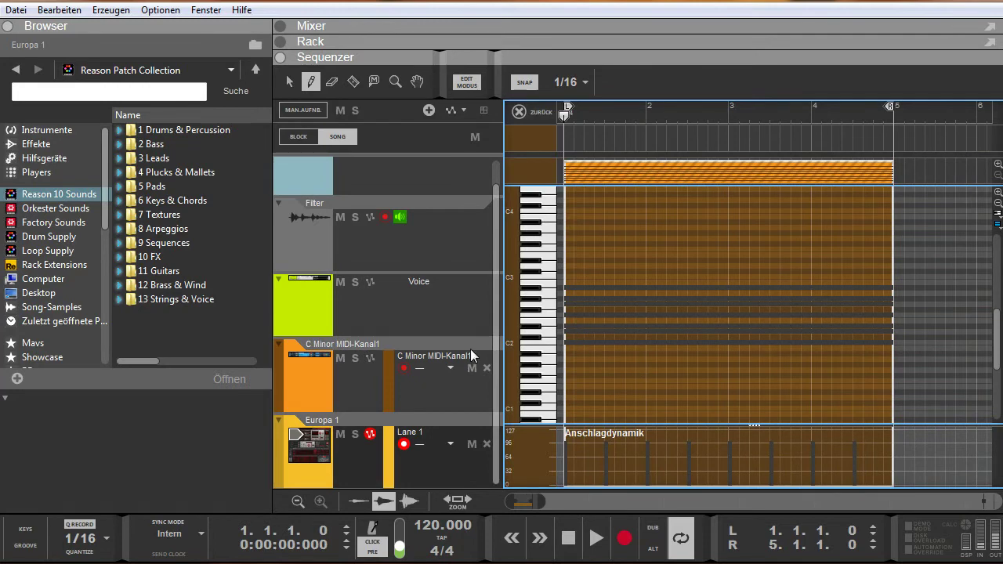
{"action": "left_click", "coordinate": [574, 81]}
{"action": "left_click", "coordinate": [603, 100]}
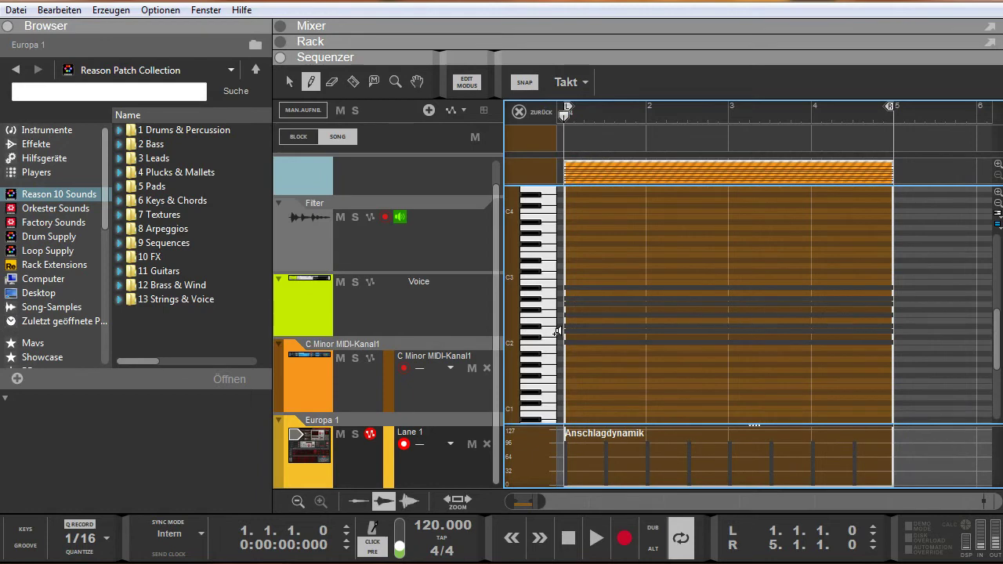
- Draw one-bar chords on the visible scale rows: C2, D#2 and G2 in bar 1, and D2, F2 and G#2 in bar 2
{"action": "left_click", "coordinate": [577, 340]}
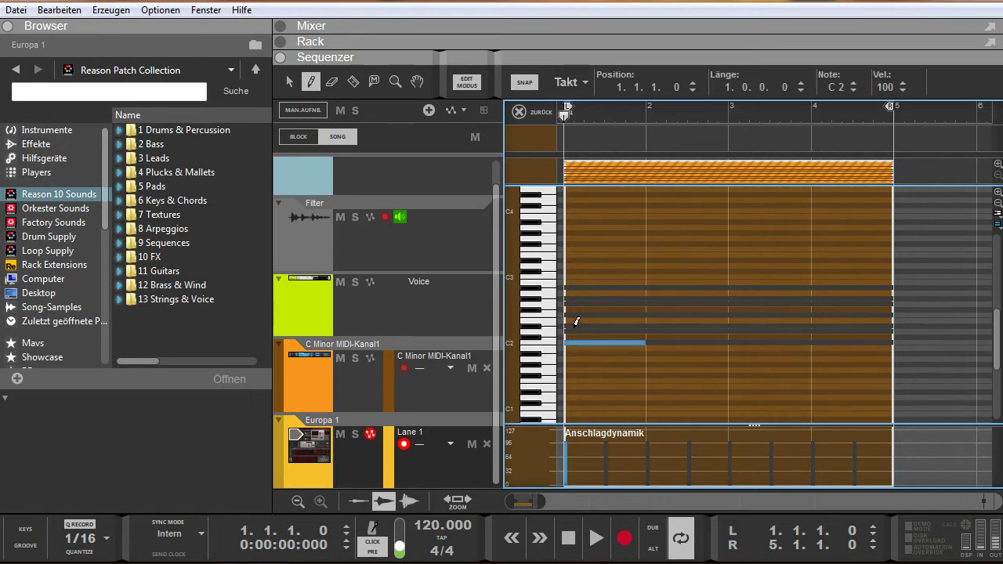
{"action": "left_click", "coordinate": [571, 324]}
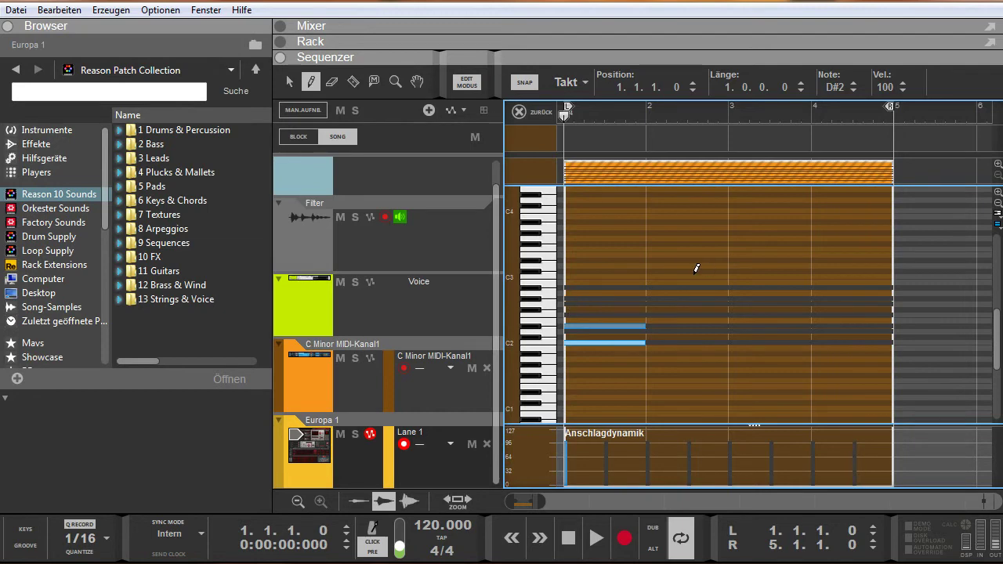
{"action": "left_click", "coordinate": [569, 302]}
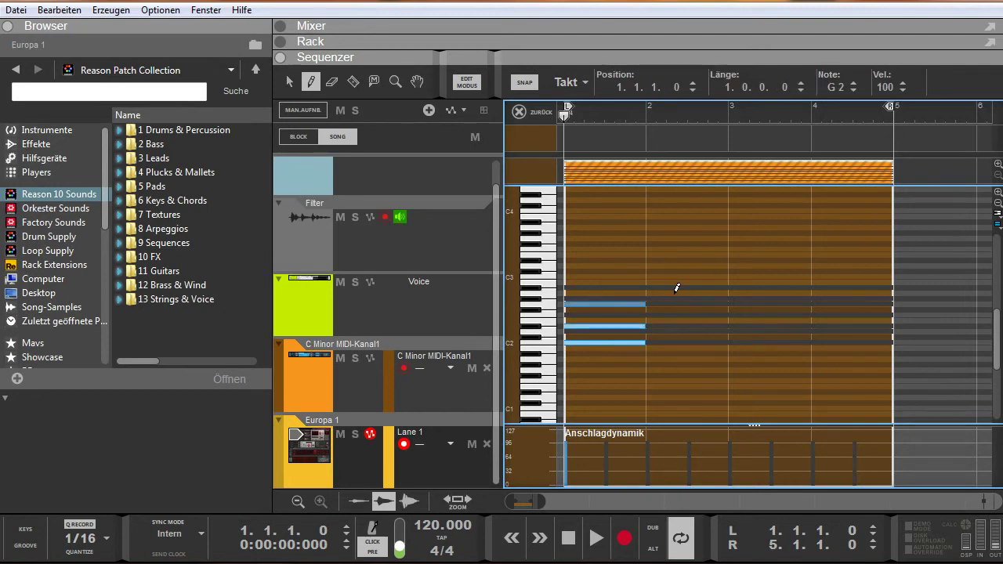
{"action": "left_click", "coordinate": [658, 332]}
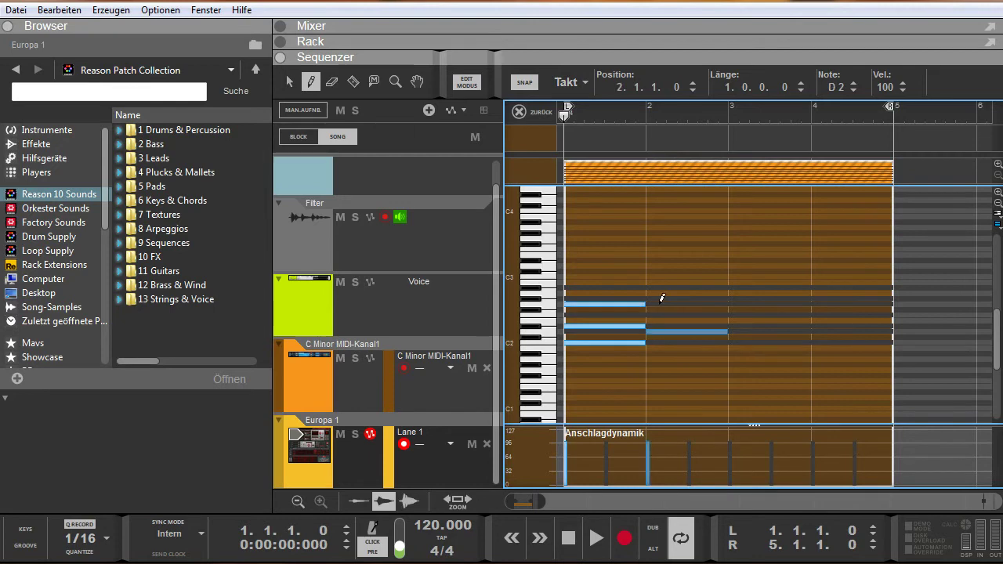
{"action": "left_click", "coordinate": [656, 314]}
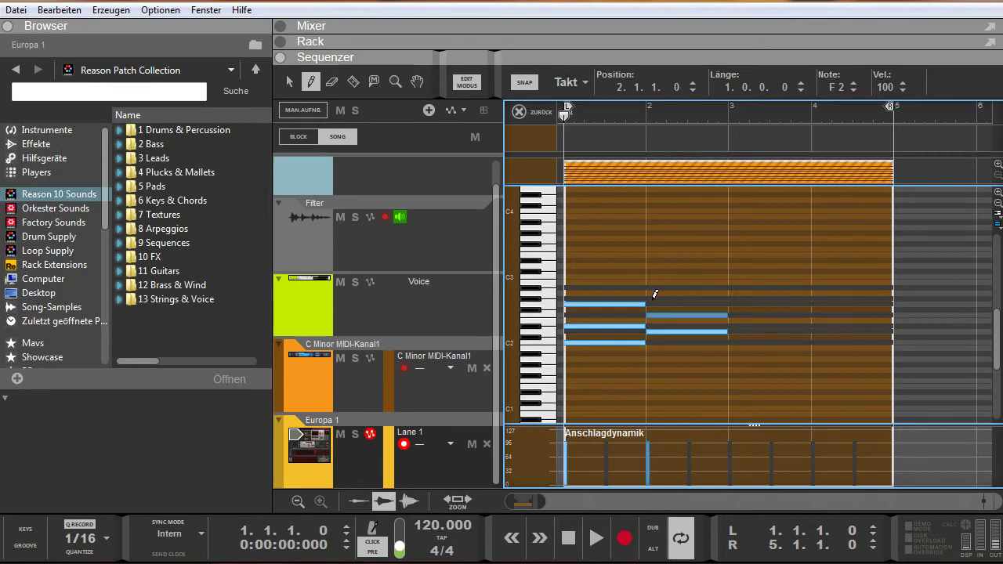
{"action": "left_click", "coordinate": [654, 297]}
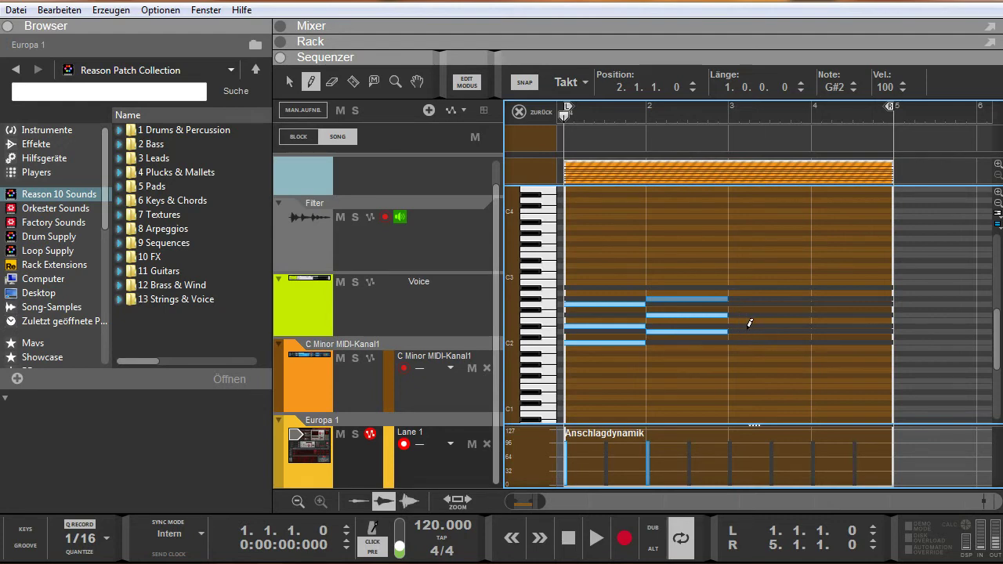
- Add a one-bar chord of D#2, G2 and A#2 in bar 3, correcting the top note onto its scale row
{"action": "left_click", "coordinate": [742, 325]}
{"action": "left_click", "coordinate": [744, 303]}
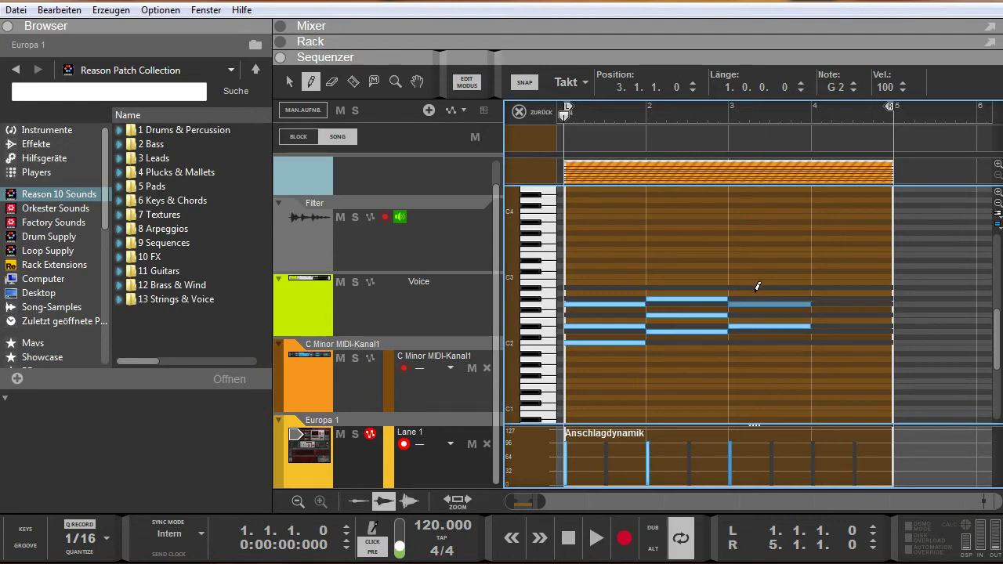
{"action": "left_click", "coordinate": [754, 293]}
{"action": "key", "text": "q"}
{"action": "left_click", "coordinate": [764, 297]}
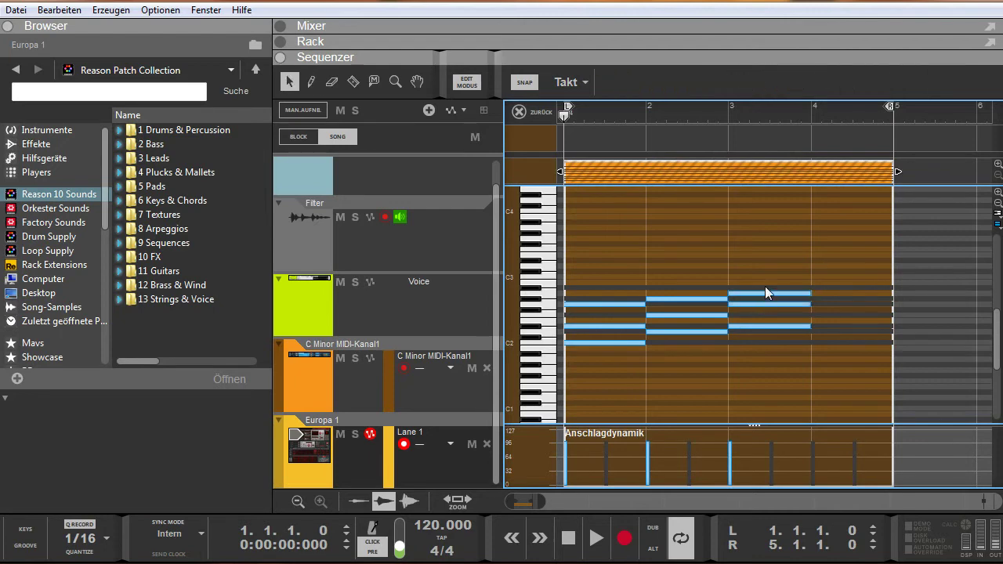
{"action": "left_click_drag", "start_coordinate": [765, 286], "coordinate": [771, 286]}
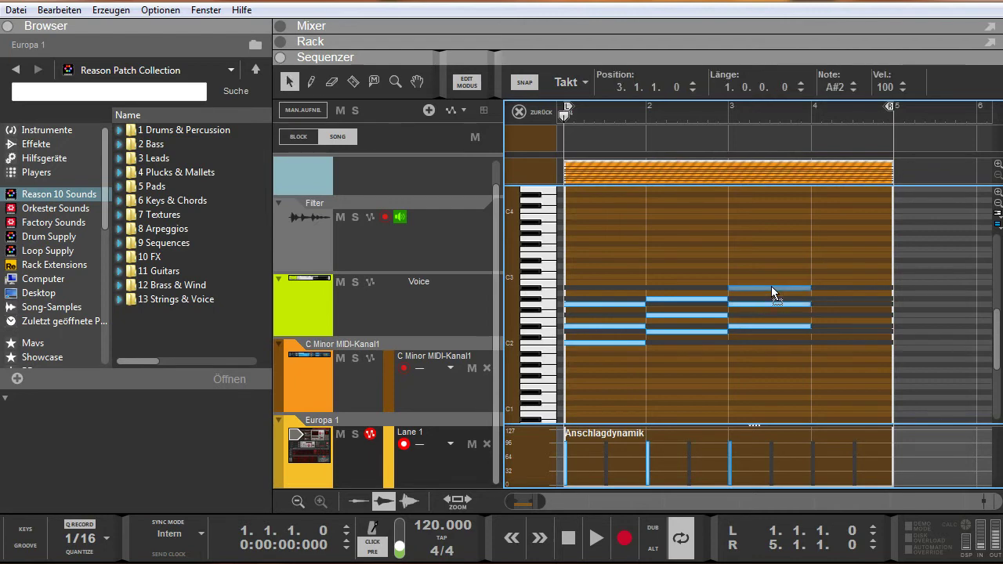
{"action": "left_click", "coordinate": [837, 296]}
- Add a one-bar chord of C2, F2 and G#2 in bar 4, correcting the lowest note onto C2, and deselect the notes
{"action": "key", "text": "w"}
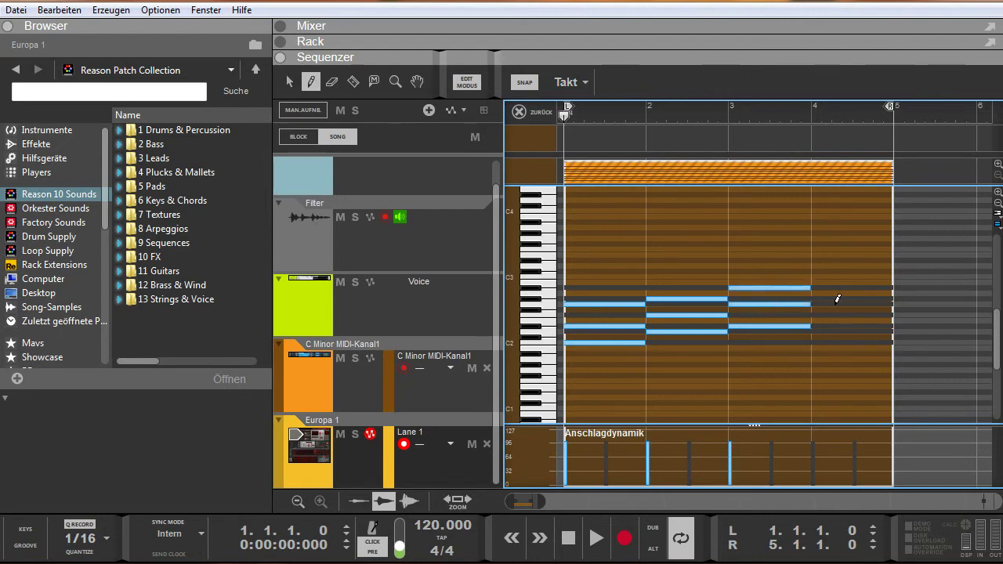
{"action": "left_click", "coordinate": [827, 348]}
{"action": "key", "text": "q"}
{"action": "left_click_drag", "start_coordinate": [833, 347], "coordinate": [829, 341]}
{"action": "key", "text": "w"}
{"action": "left_click", "coordinate": [823, 314]}
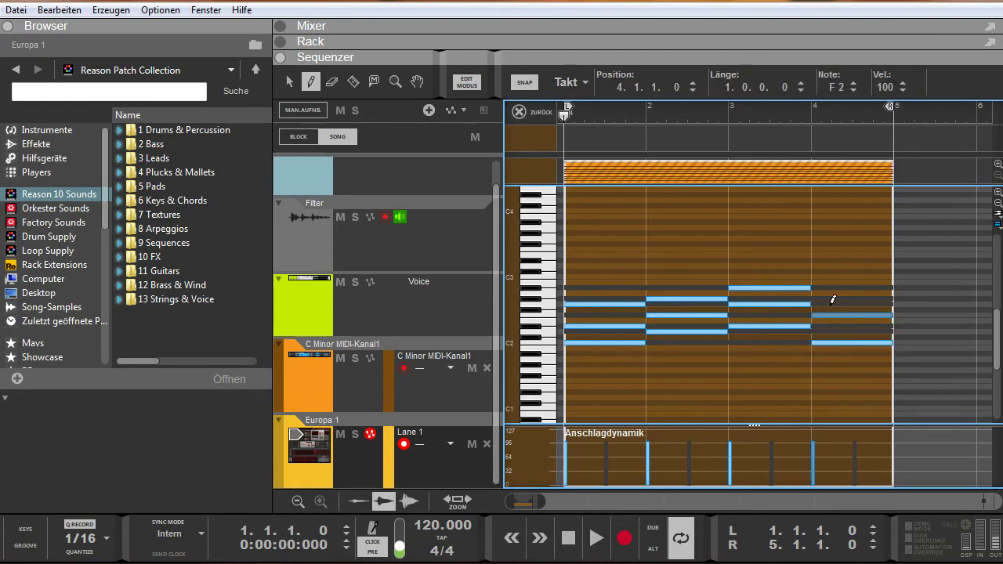
{"action": "left_click", "coordinate": [828, 298]}
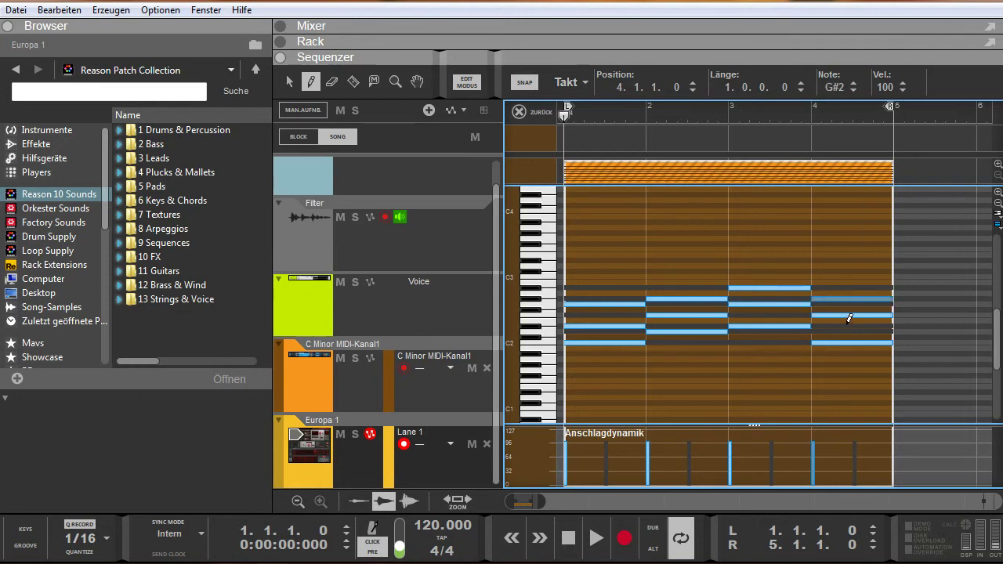
{"action": "key", "text": "q"}
{"action": "left_click", "coordinate": [835, 225]}
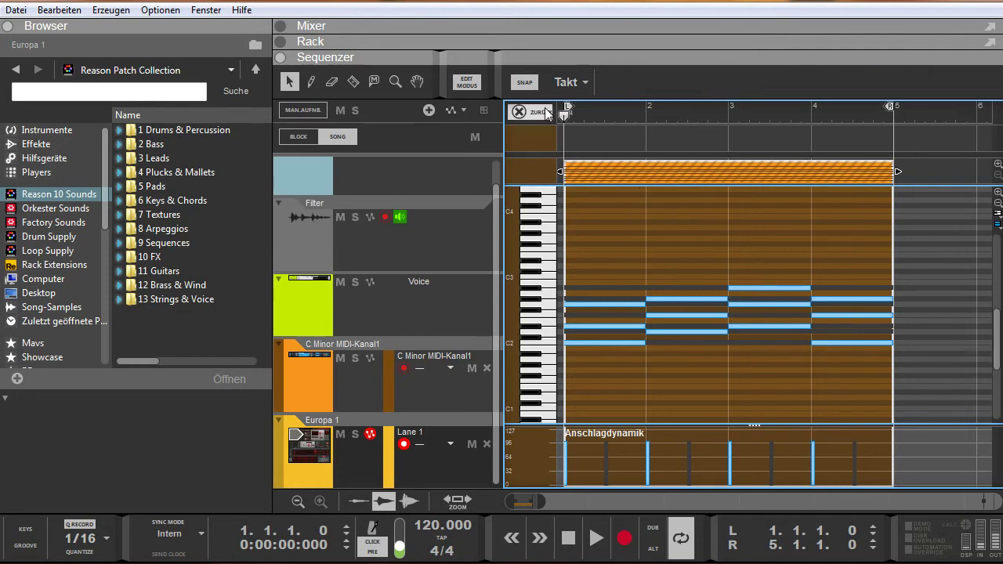
- Leave note editing, move the chord clip back to the Europa lane at bar 1 and unmute it
{"action": "left_click", "coordinate": [522, 112]}
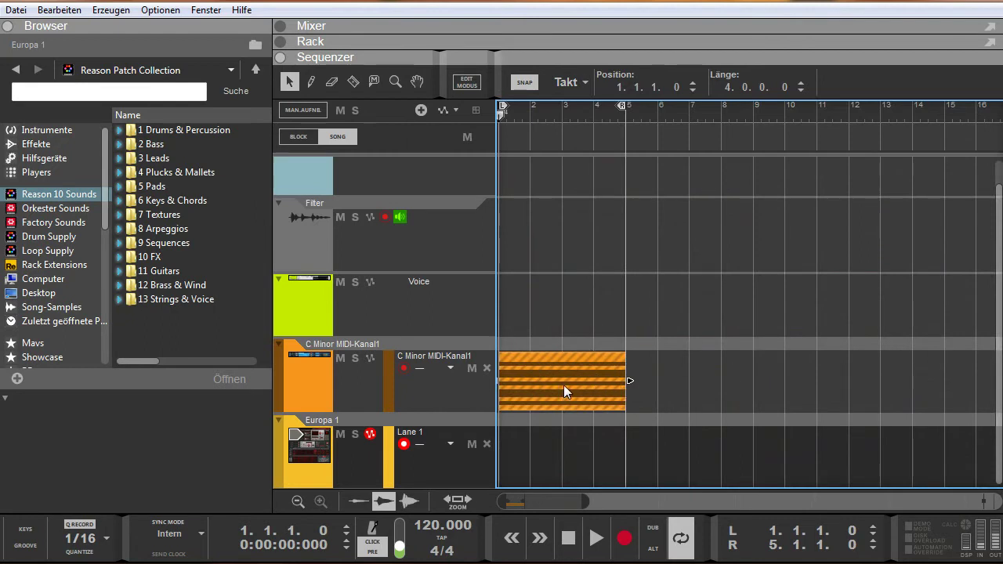
{"action": "left_click_drag", "start_coordinate": [563, 385], "coordinate": [559, 457]}
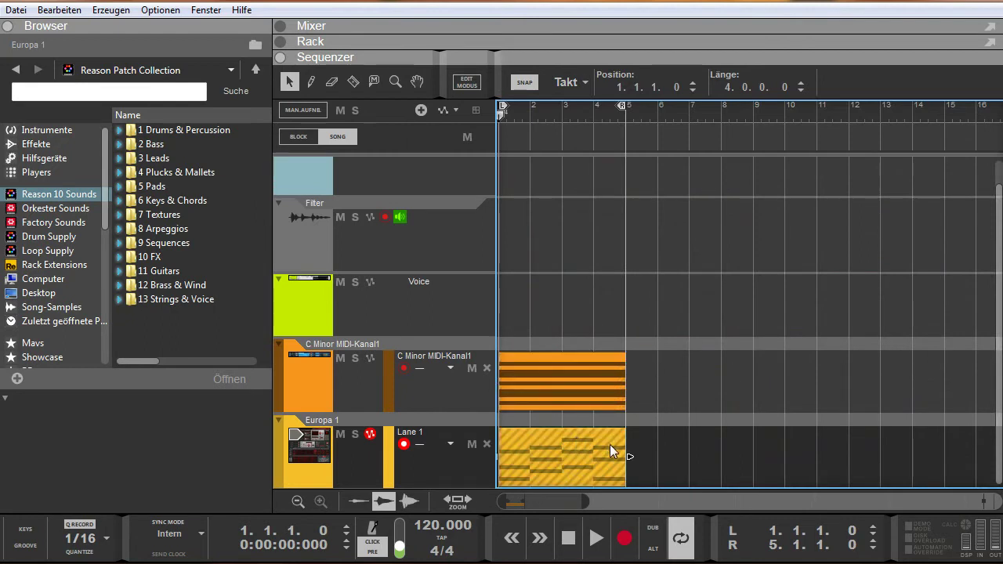
{"action": "key", "text": "t"}
{"action": "left_click", "coordinate": [584, 439]}
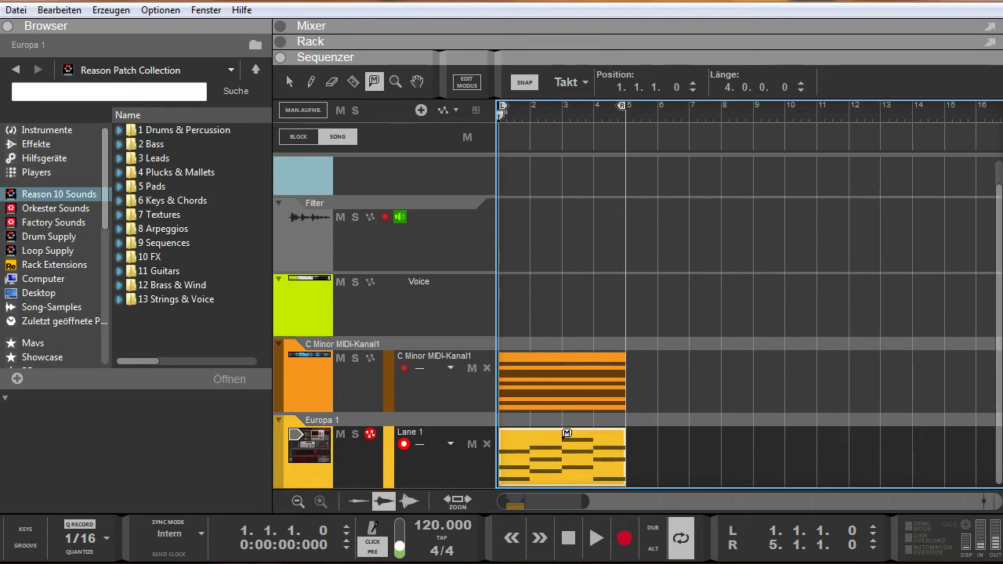
- Mute the C minor scale clip and clear the clip selection
{"action": "left_click", "coordinate": [593, 387]}
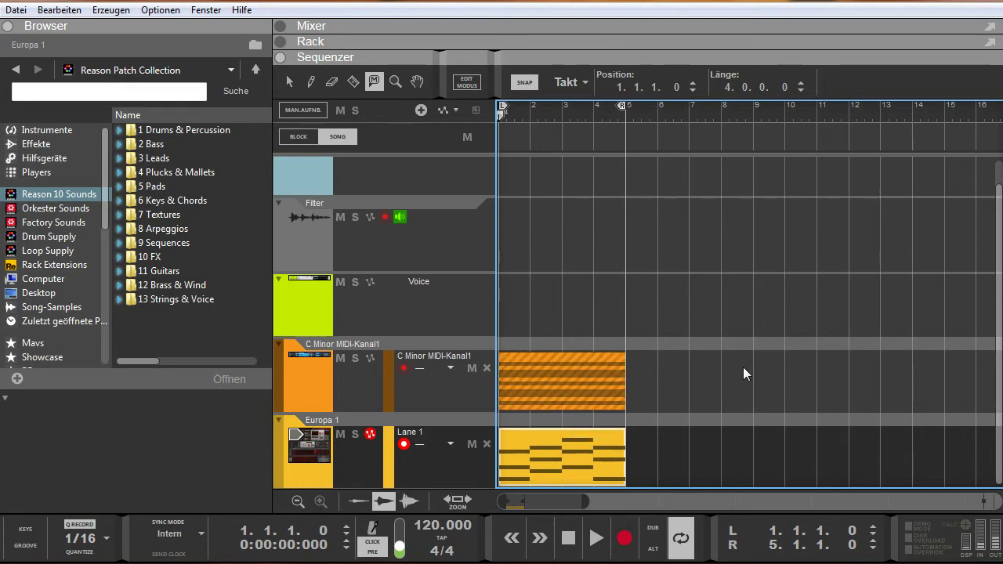
{"action": "key", "text": "q"}
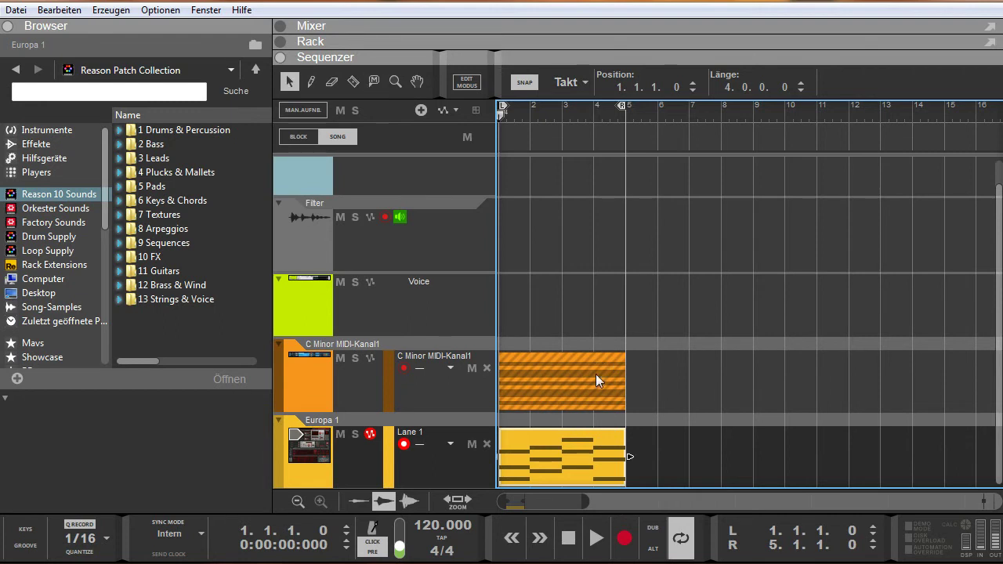
{"action": "left_click", "coordinate": [683, 378]}
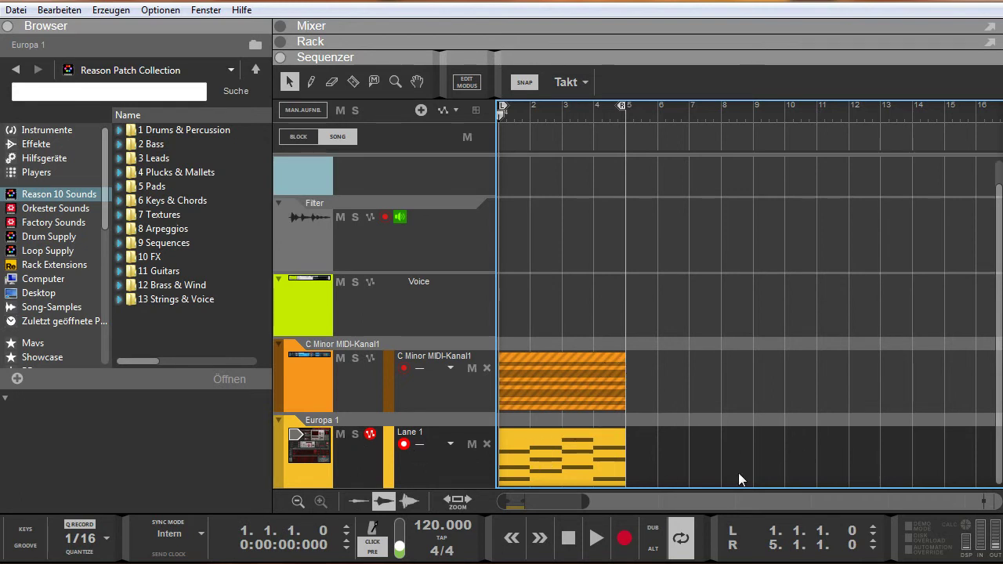
- Audition the chord loop while showing the Europa device in the rack, ending with playback stopped
{"action": "left_click", "coordinate": [596, 538]}
{"action": "key", "text": "F6"}
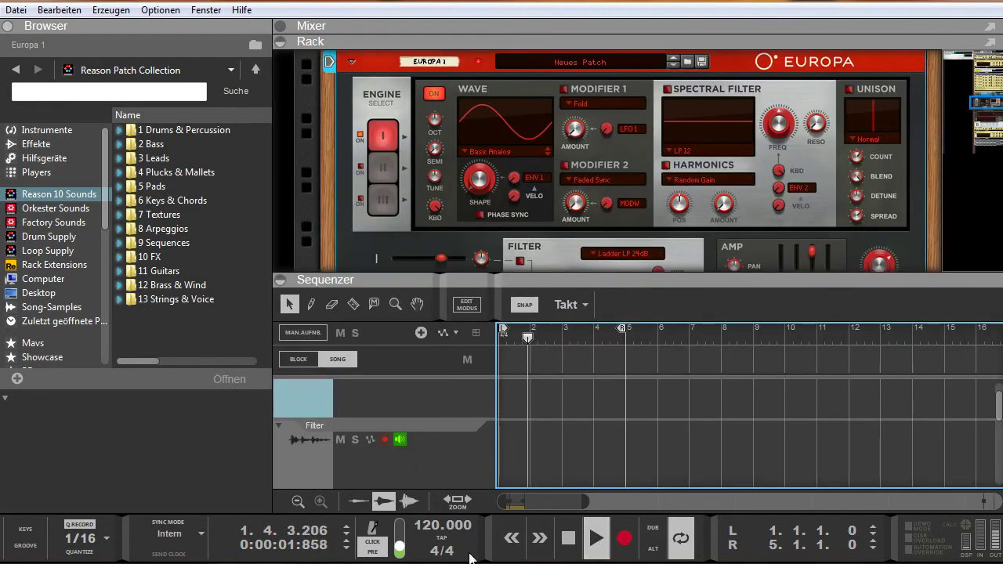
{"action": "key", "text": "space"}
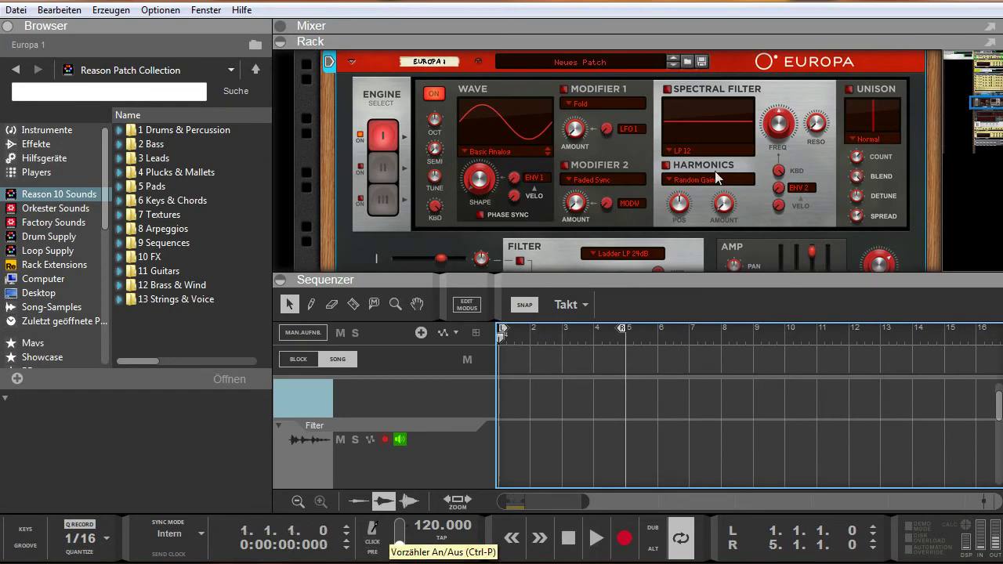
- Turn the Shape of Europa's engine I Basic Analog wave to a sawtooth and enable the engine's Unison
{"action": "scroll", "coordinate": [683, 134], "scroll_direction": "up", "scroll_amount": 2}
{"action": "left_click_drag", "start_coordinate": [492, 233], "coordinate": [491, 210]}
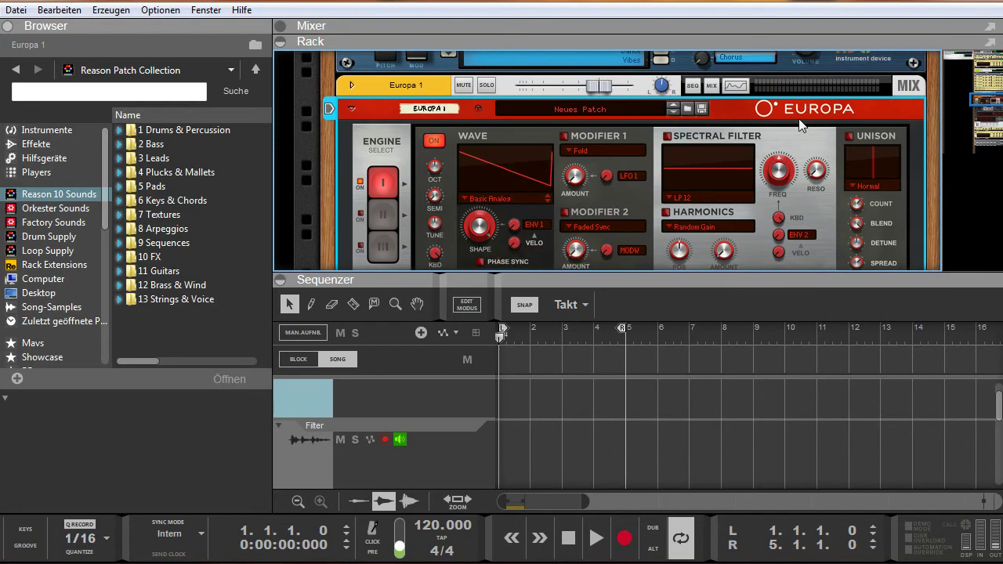
{"action": "scroll", "coordinate": [856, 143], "scroll_direction": "down", "scroll_amount": 3}
{"action": "scroll", "coordinate": [852, 144], "scroll_direction": "up", "scroll_amount": 3}
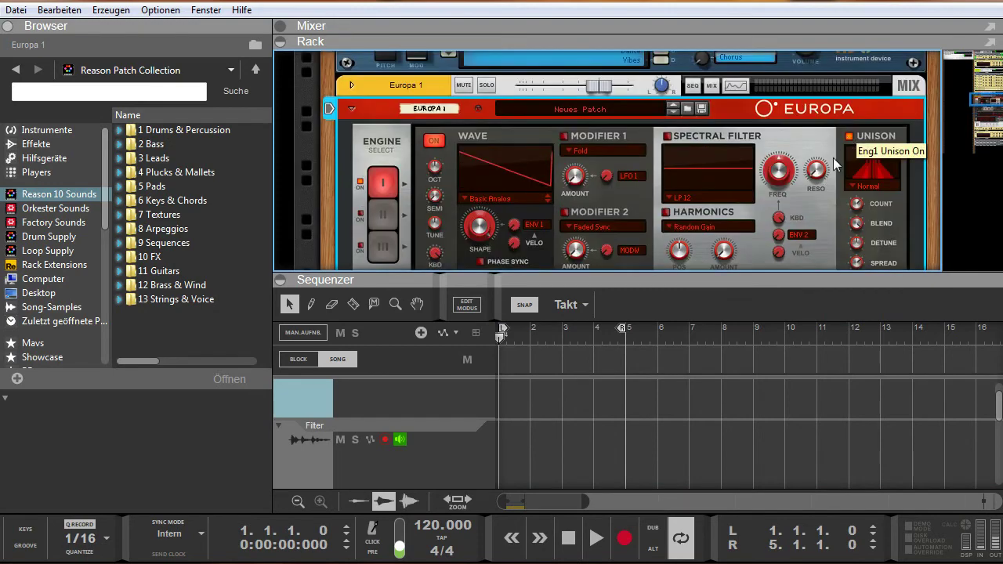
- Raise Europa's Amp Release and play the chord loop with the new sound
{"action": "scroll", "coordinate": [850, 145], "scroll_direction": "down", "scroll_amount": 8}
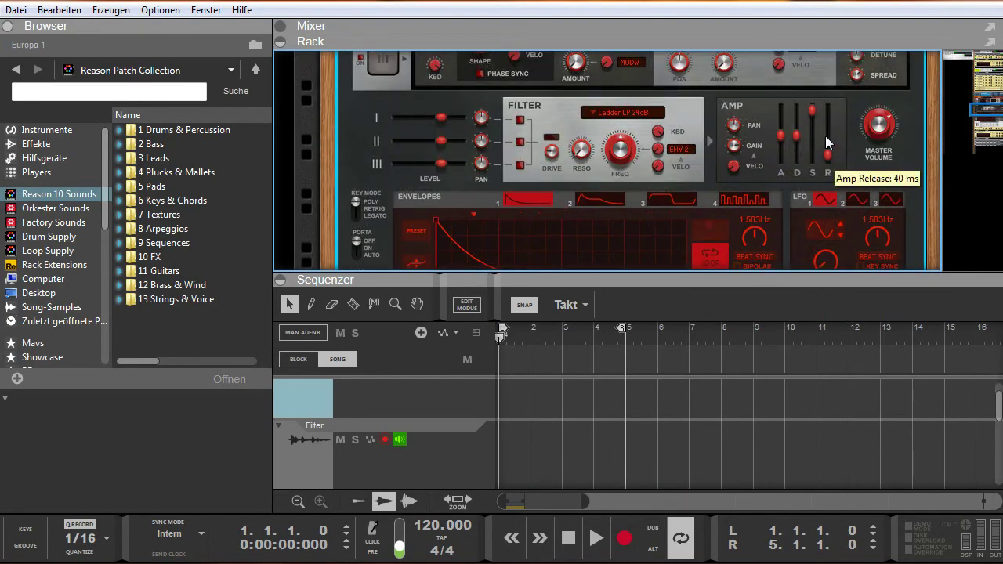
{"action": "mouse_move", "coordinate": [828, 154]}
{"action": "left_mouse_down"}
{"action": "mouse_move", "coordinate": [827, 143]}
{"action": "mouse_move", "coordinate": [780, 139]}
{"action": "left_mouse_up"}
{"action": "key", "text": "space"}
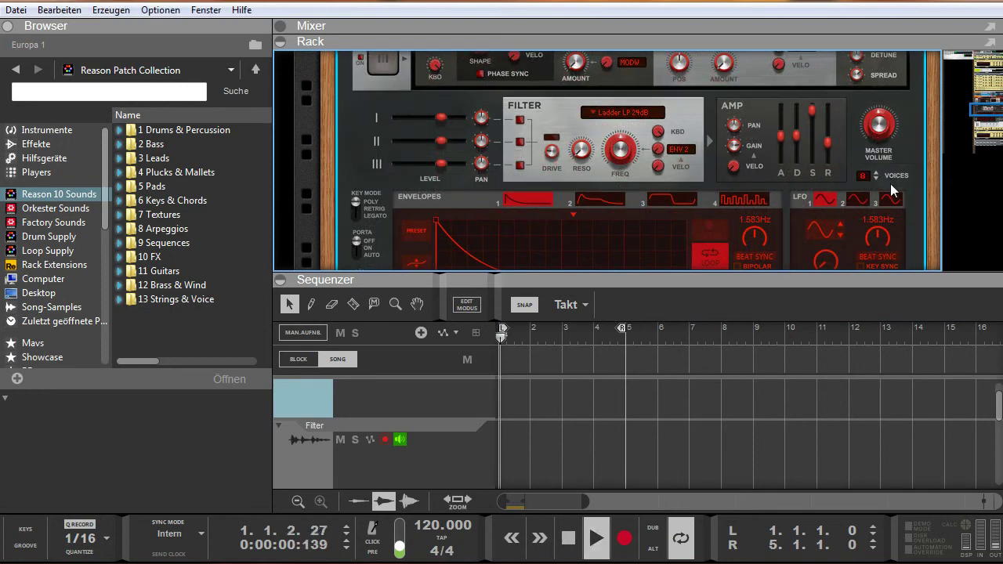
{"action": "scroll", "coordinate": [779, 366], "scroll_direction": "down", "scroll_amount": 2}
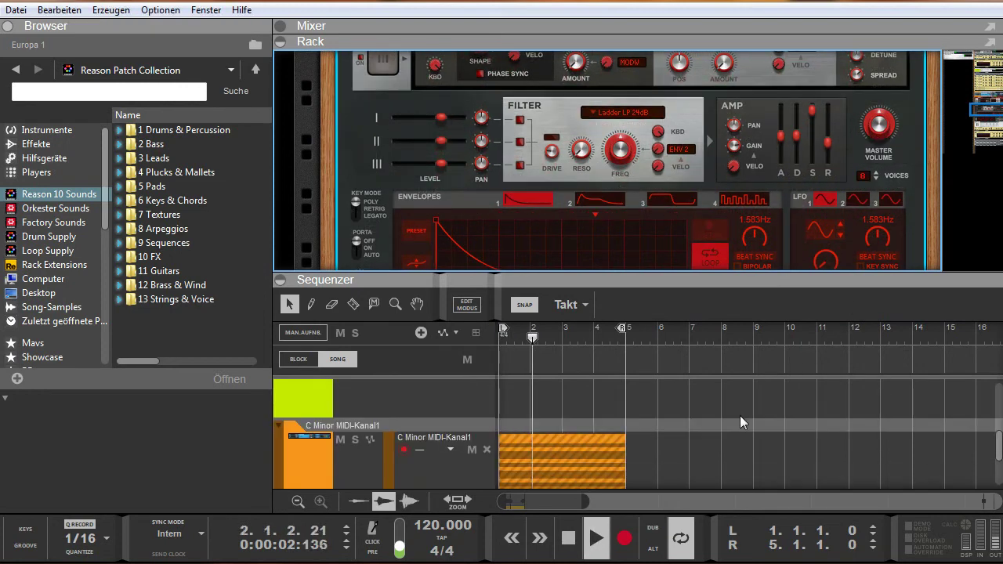
- Stop the chord loop and enlarge the rack area to show the Europa device from its upper edge
{"action": "scroll", "coordinate": [740, 415], "scroll_direction": "down", "scroll_amount": 1}
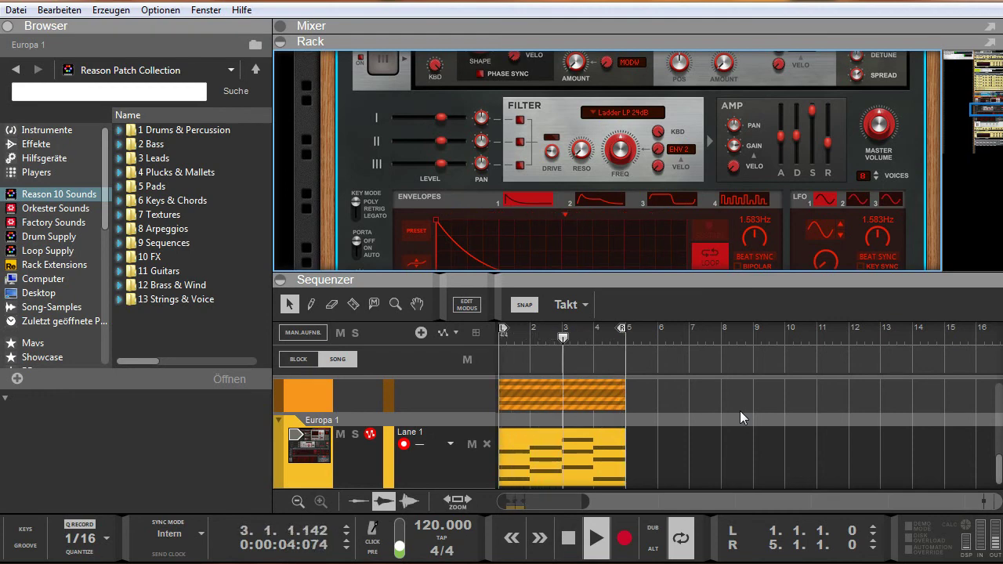
{"action": "key", "text": "space"}
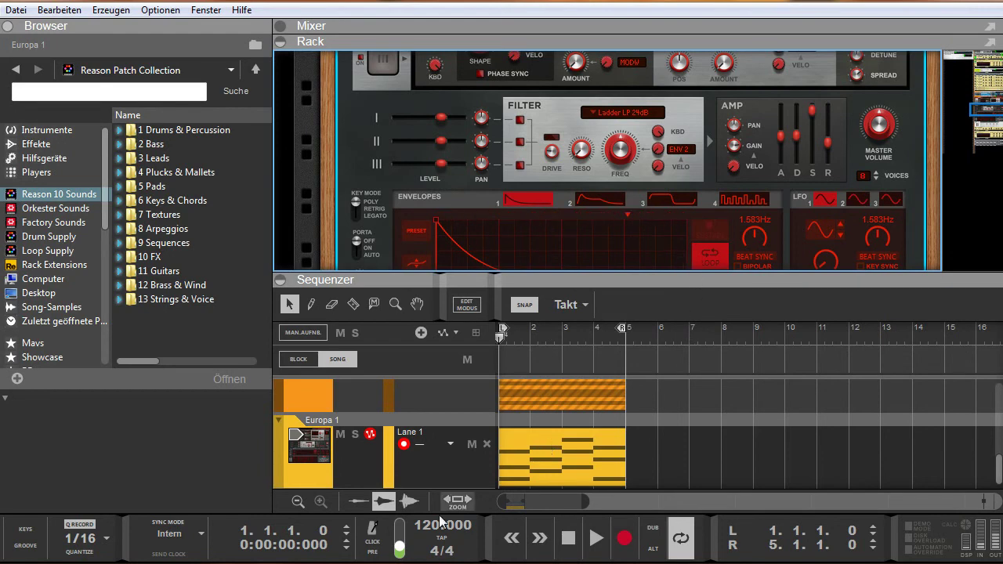
{"action": "left_click_drag", "start_coordinate": [662, 281], "coordinate": [694, 421]}
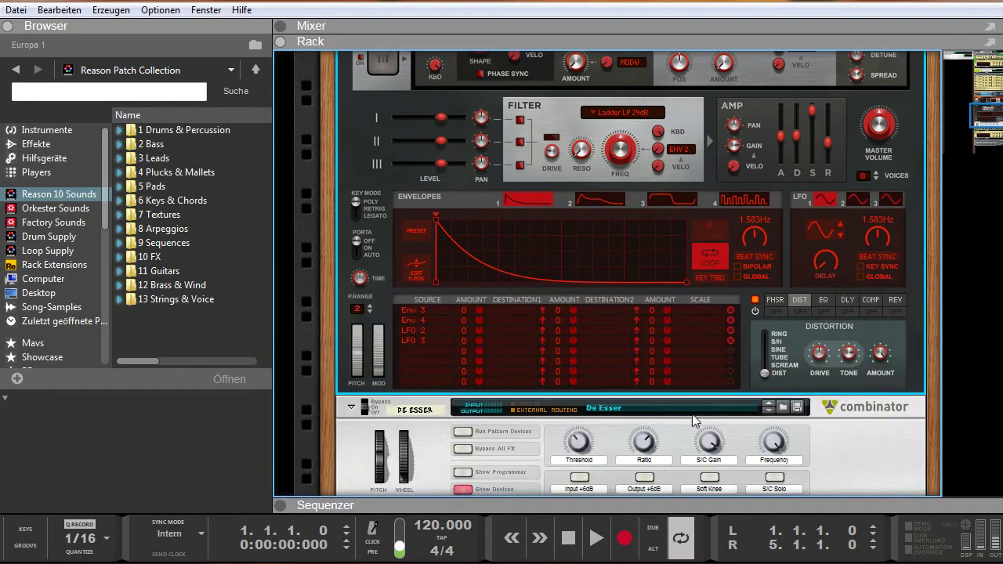
{"action": "scroll", "coordinate": [693, 408], "scroll_direction": "up", "scroll_amount": 8}
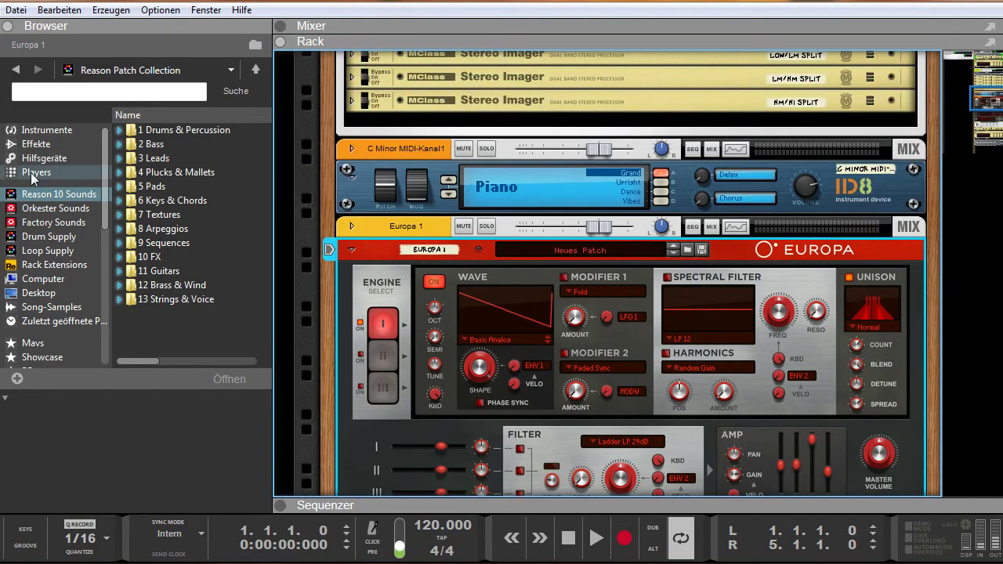
- Add a Scales & Chords player to the Europa device
{"action": "left_click", "coordinate": [43, 158]}
{"action": "left_click", "coordinate": [37, 172]}
{"action": "left_click", "coordinate": [195, 245]}
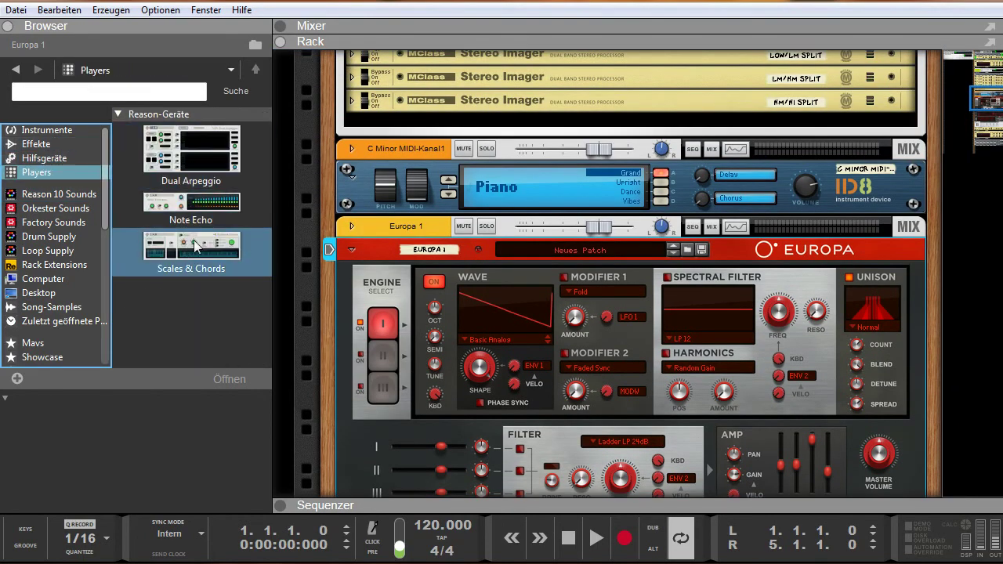
{"action": "left_click_drag", "start_coordinate": [195, 245], "coordinate": [522, 254]}
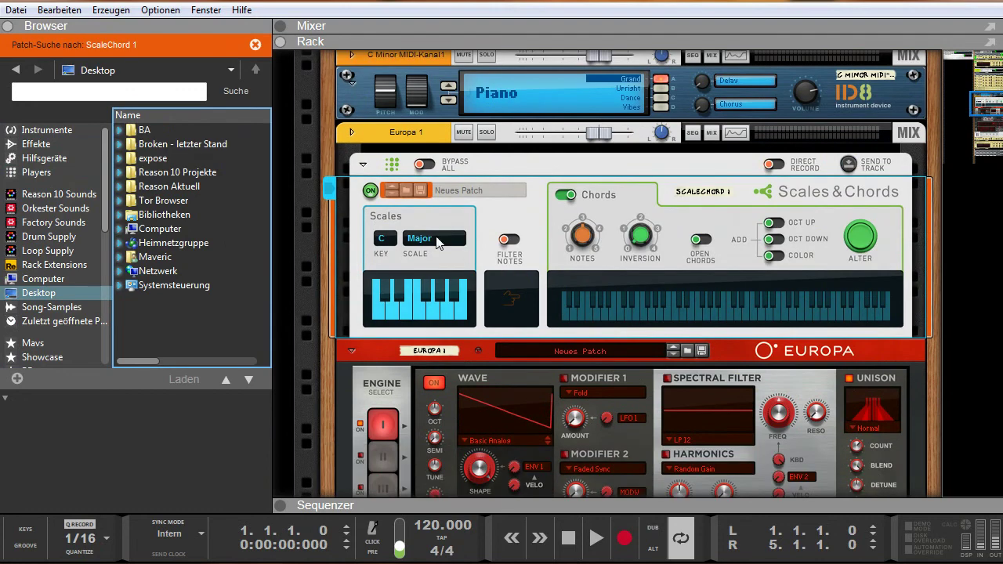
- Set the Scales & Chords player to the Minor scale with Filter Notes on, and audition the chord loop
{"action": "left_click", "coordinate": [435, 239]}
{"action": "left_click", "coordinate": [475, 277]}
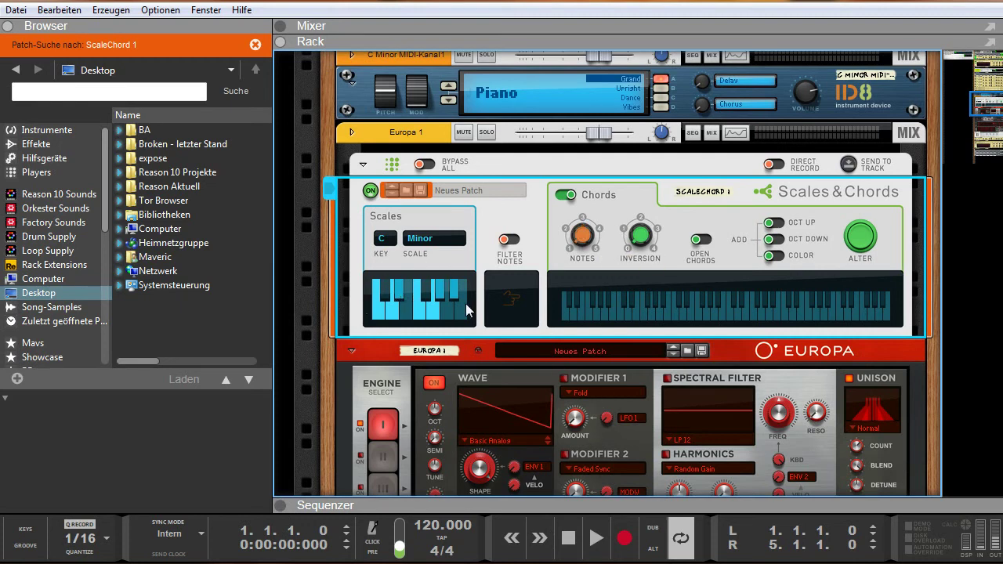
{"action": "left_click", "coordinate": [516, 245]}
{"action": "key", "text": "space"}
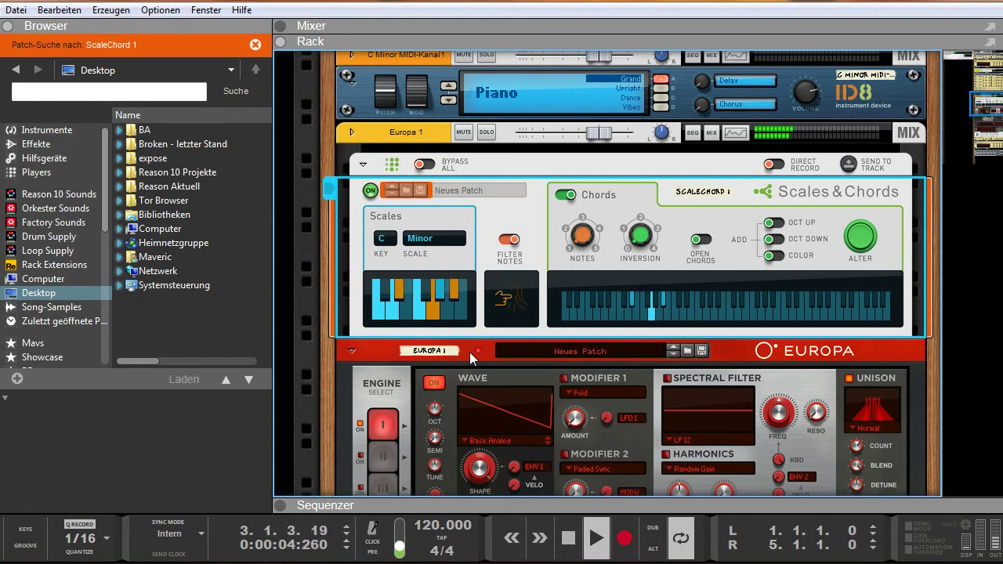
{"action": "key", "text": "space"}
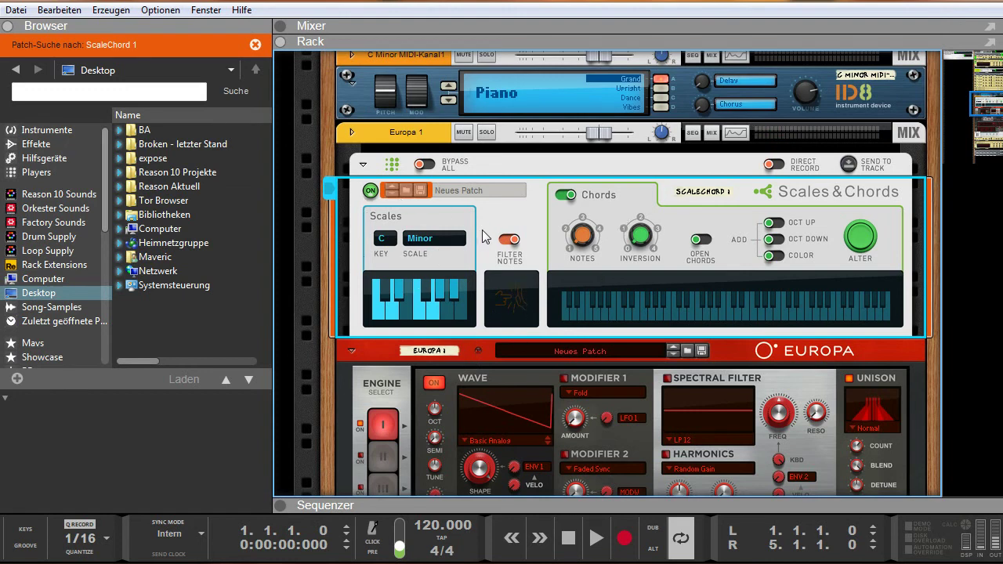
- Look over the lower rack devices and return to Europa's engine, filter and amp sections
{"action": "scroll", "coordinate": [617, 275], "scroll_direction": "down", "scroll_amount": 15}
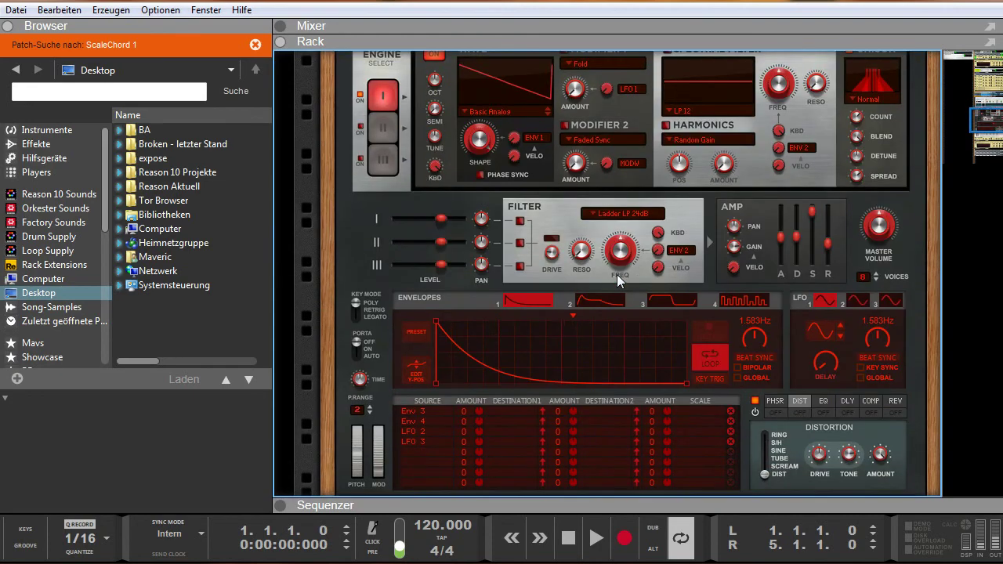
{"action": "scroll", "coordinate": [618, 266], "scroll_direction": "up", "scroll_amount": 6}
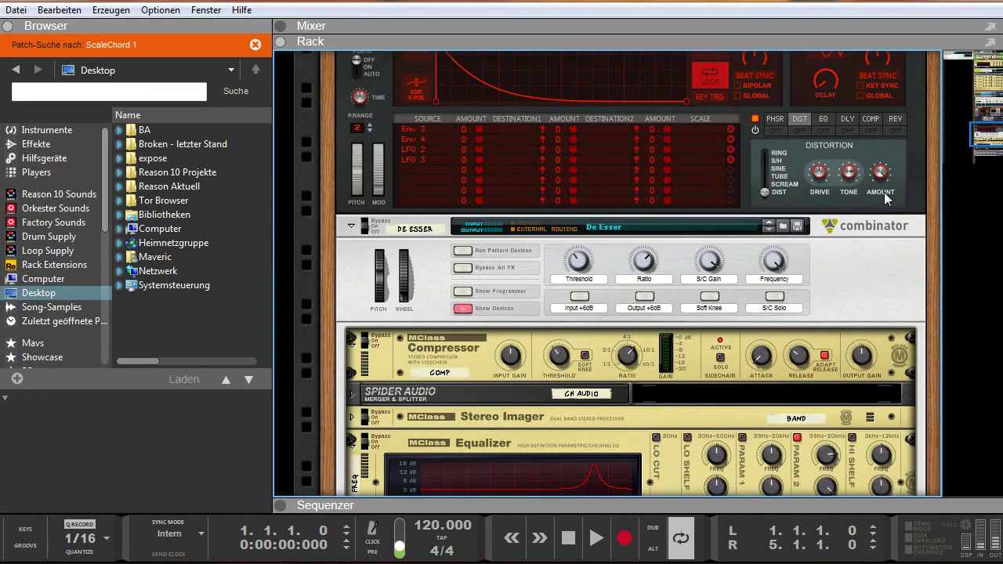
{"action": "left_click", "coordinate": [985, 112]}
{"action": "scroll", "coordinate": [950, 124], "scroll_direction": "down", "scroll_amount": 1}
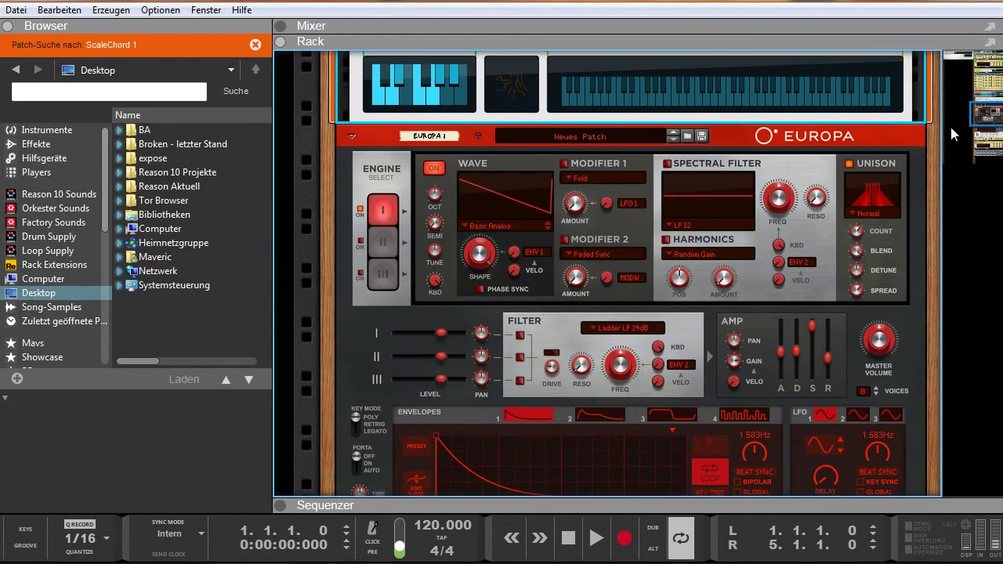